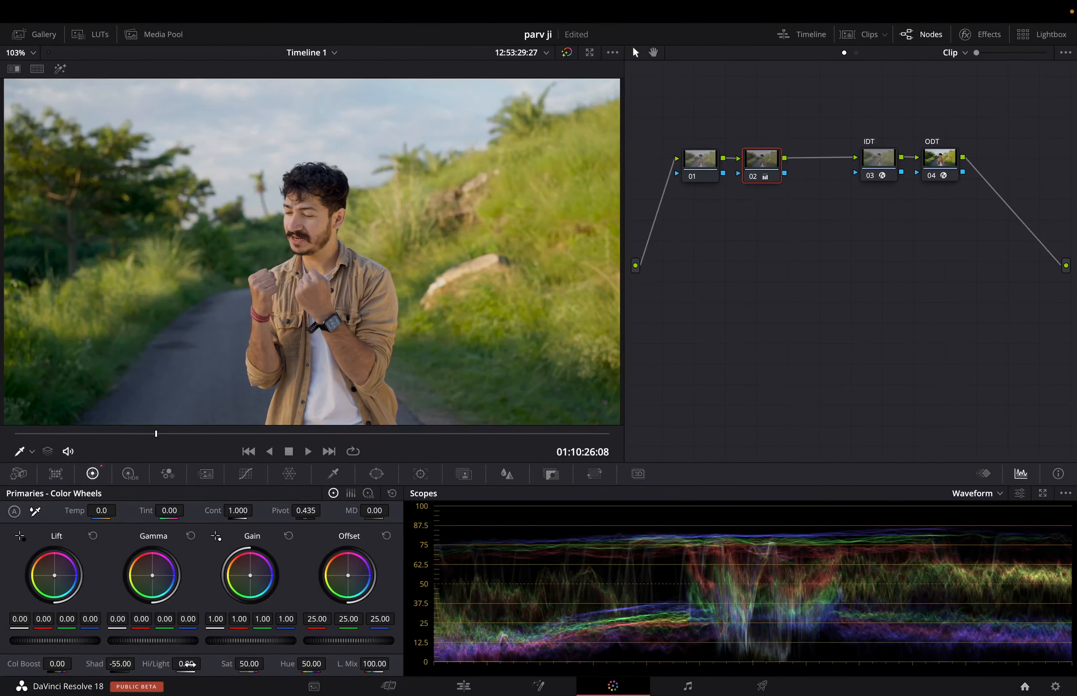
Step: Set node 02's highlights to -12.50 and slightly trim its HDR global exposure
{"action": "left_click_drag", "start_coordinate": [187, 663], "coordinate": [199, 663]}
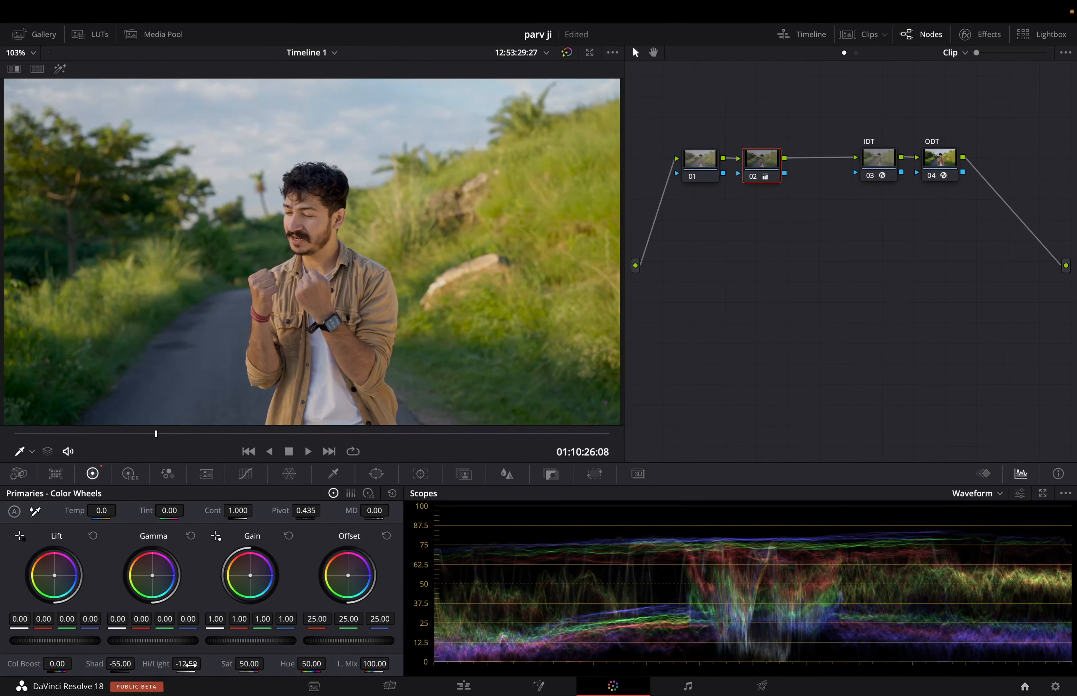
{"action": "left_click", "coordinate": [130, 473]}
{"action": "left_click_drag", "start_coordinate": [327, 626], "coordinate": [326, 626]}
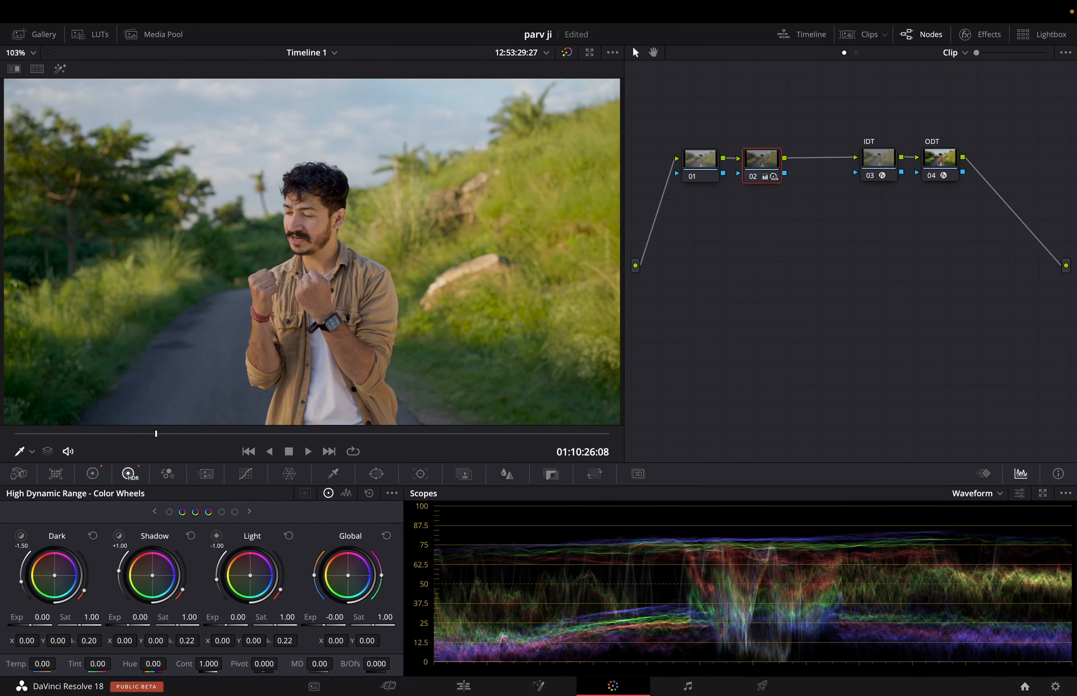
Step: Add a serial node after node 02 and set its temperature to -240.0 and tint to 7.50
{"action": "key", "text": "alt+s"}
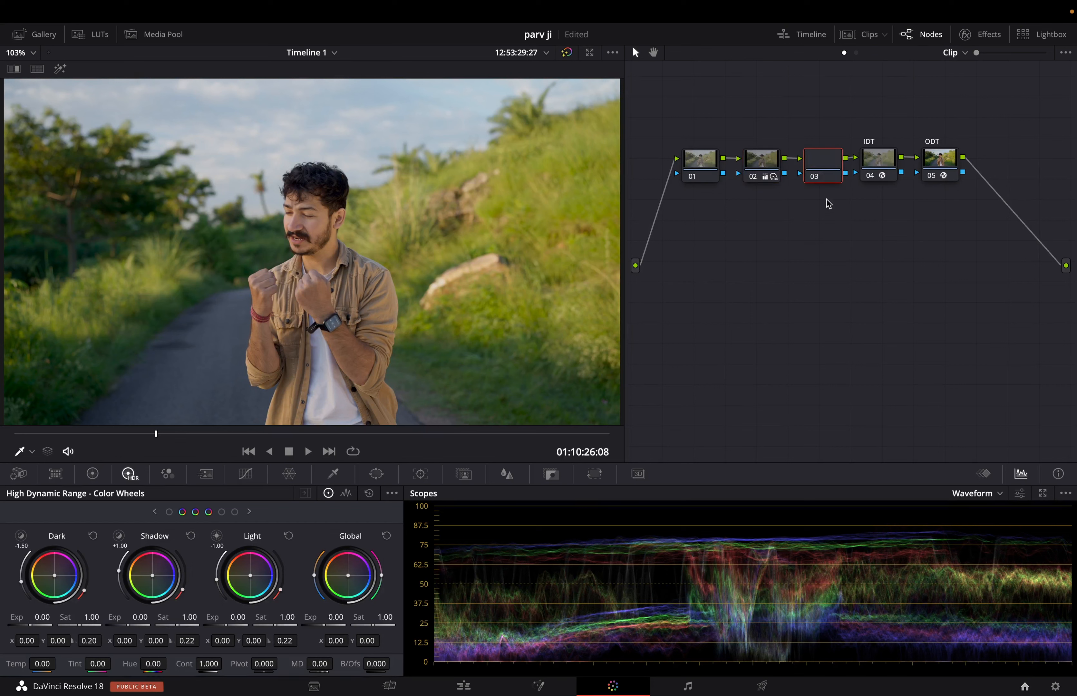
{"action": "left_click", "coordinate": [92, 473]}
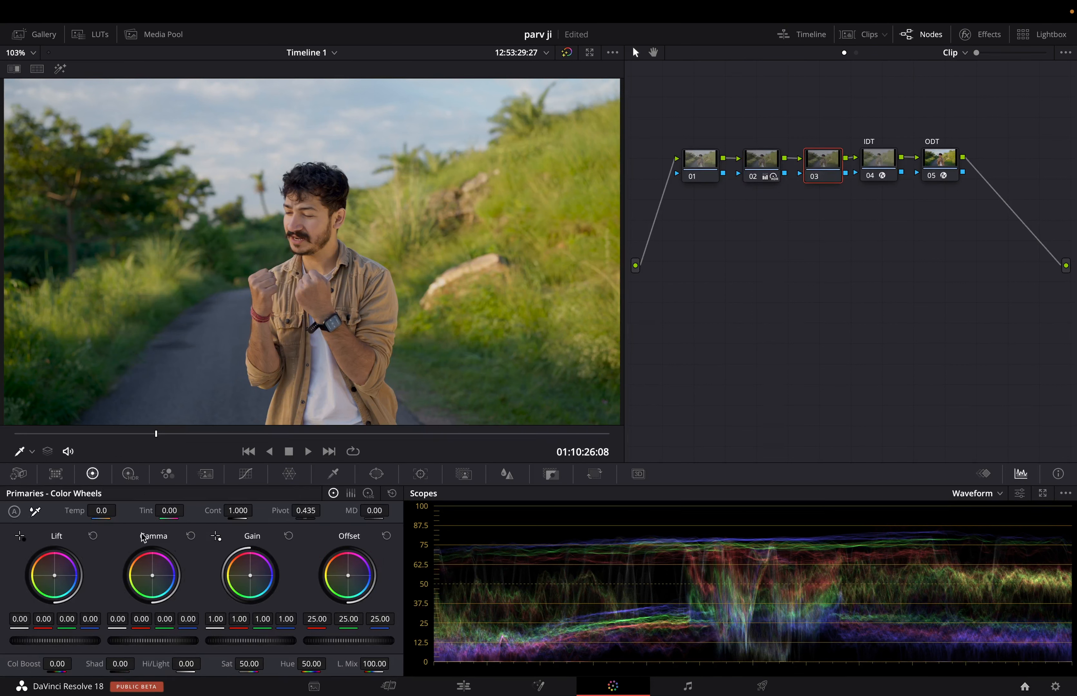
{"action": "left_click_drag", "start_coordinate": [102, 510], "coordinate": [96, 510]}
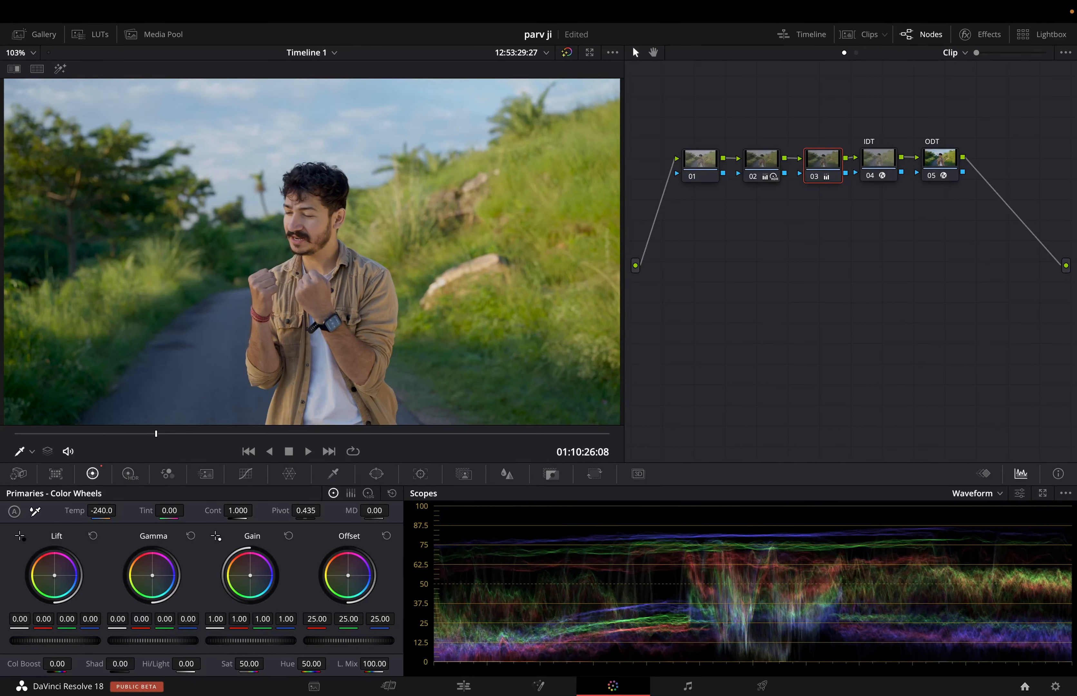
{"action": "left_click_drag", "start_coordinate": [169, 510], "coordinate": [187, 511]}
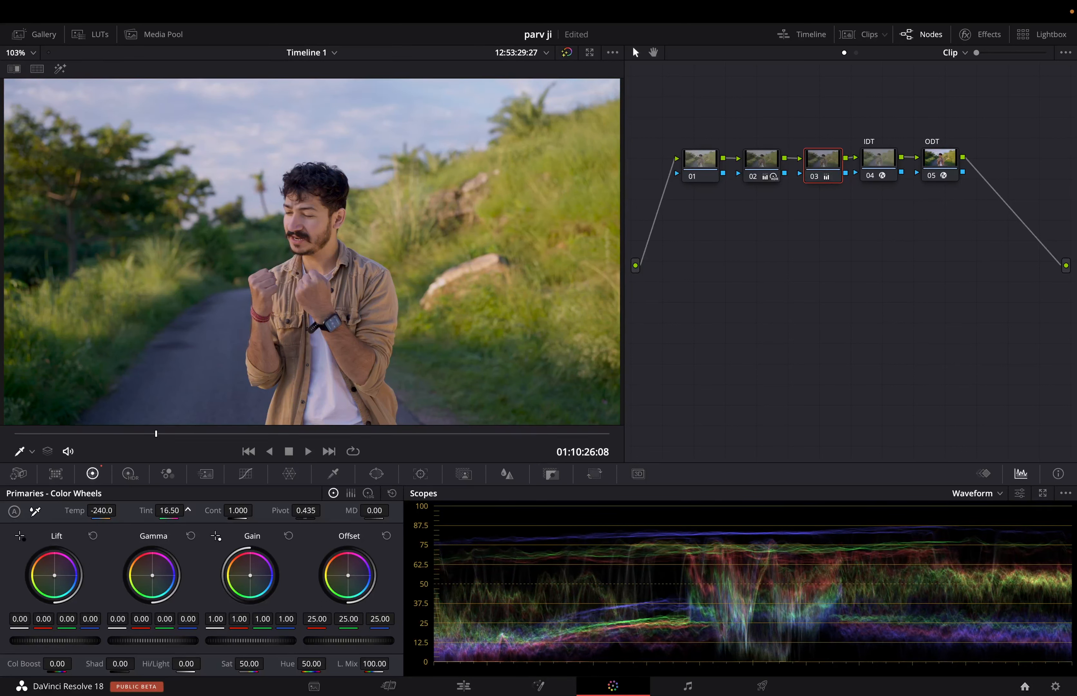
{"action": "double_click", "coordinate": [147, 510]}
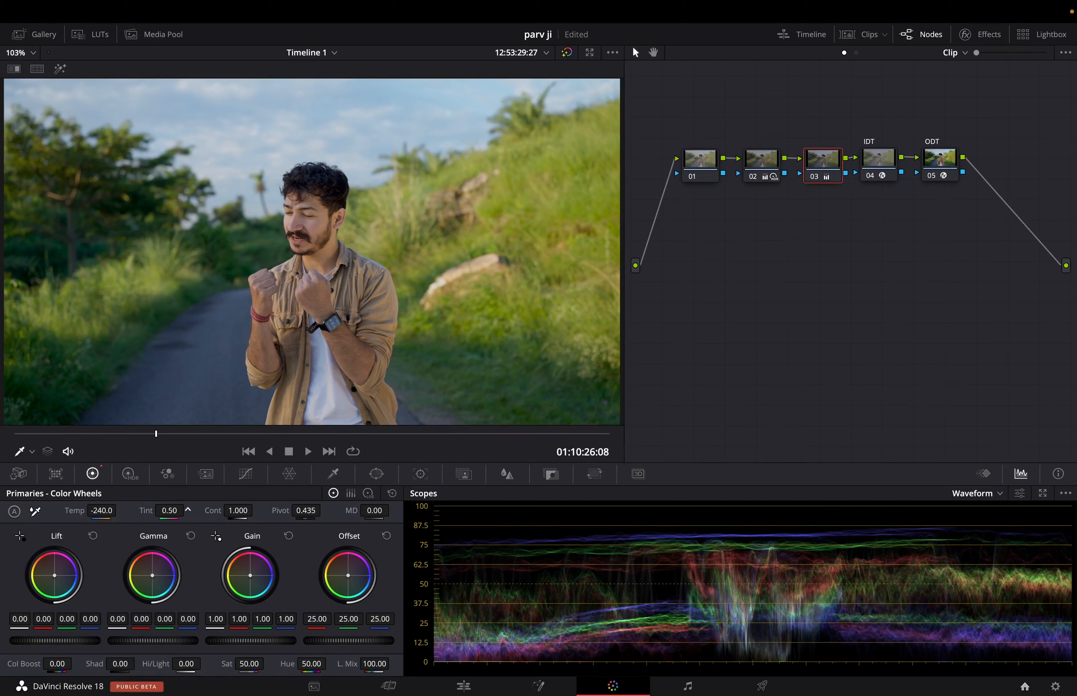
{"action": "left_click_drag", "start_coordinate": [188, 511], "coordinate": [188, 510]}
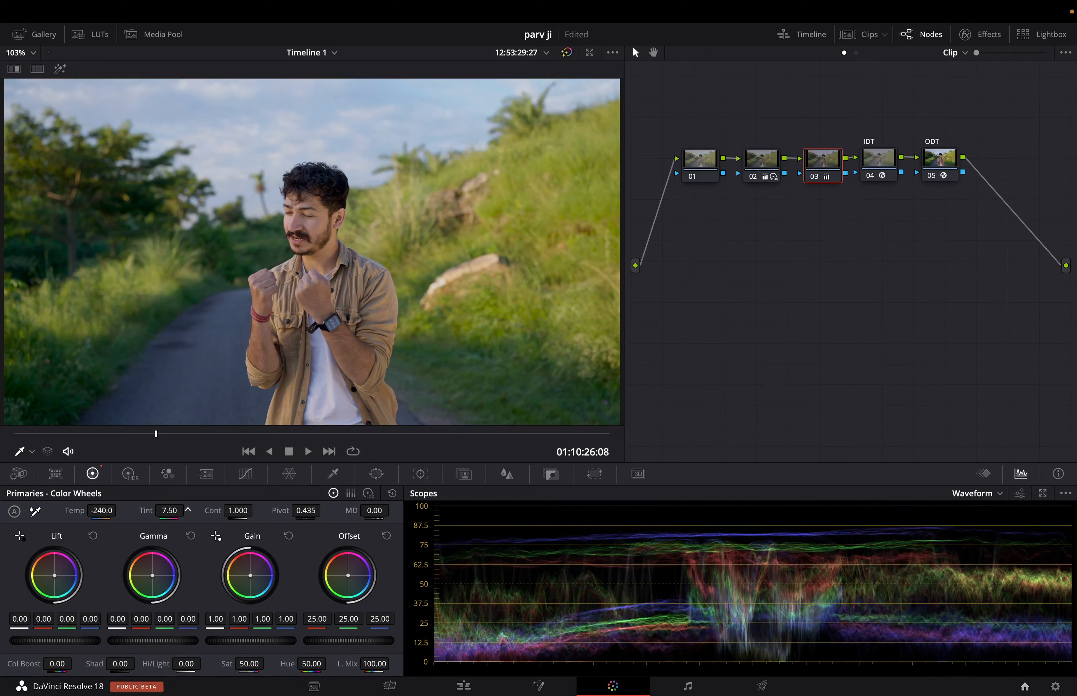
Step: Compare the image with and without node 03's white balance correction
{"action": "key", "text": "ctrl+d"}
{"action": "key", "text": "ctrl+d"}
{"action": "key", "text": "ctrl+d"}
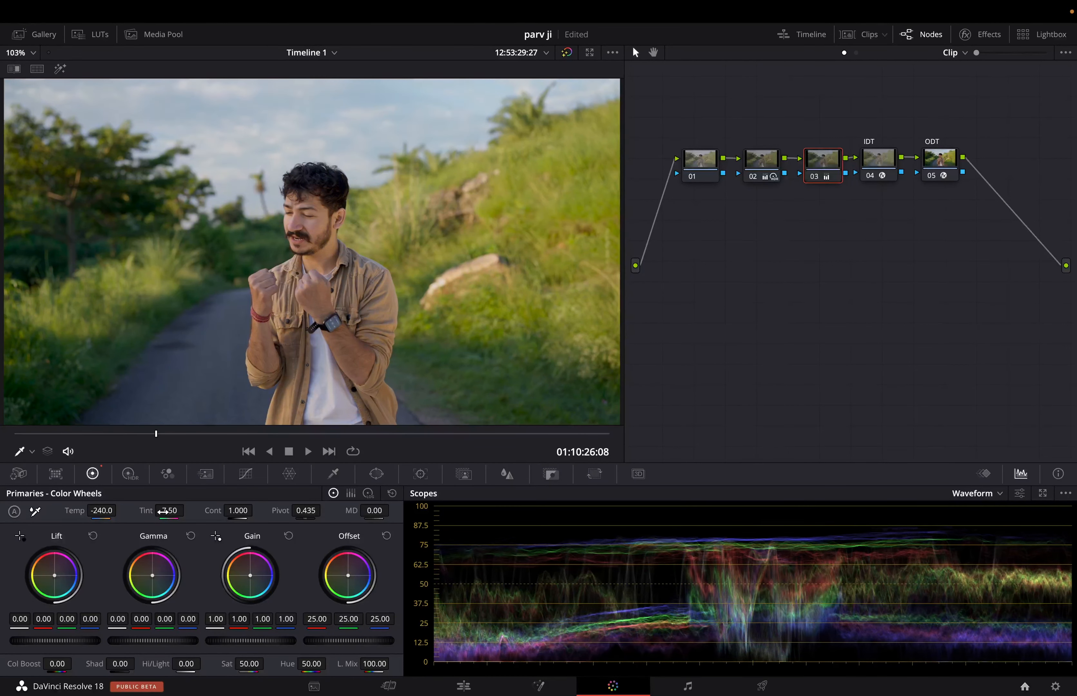
{"action": "key", "text": "ctrl+d"}
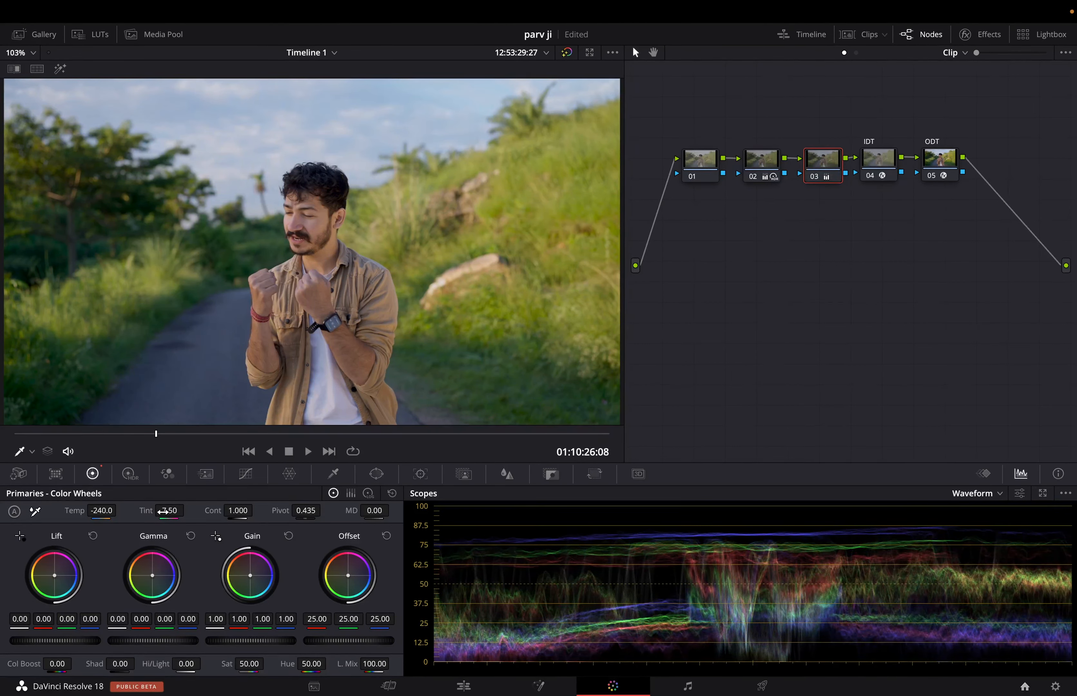
Step: Compare the graded clip with the ungraded original, including in a full-screen view
{"action": "left_click", "coordinate": [949, 165]}
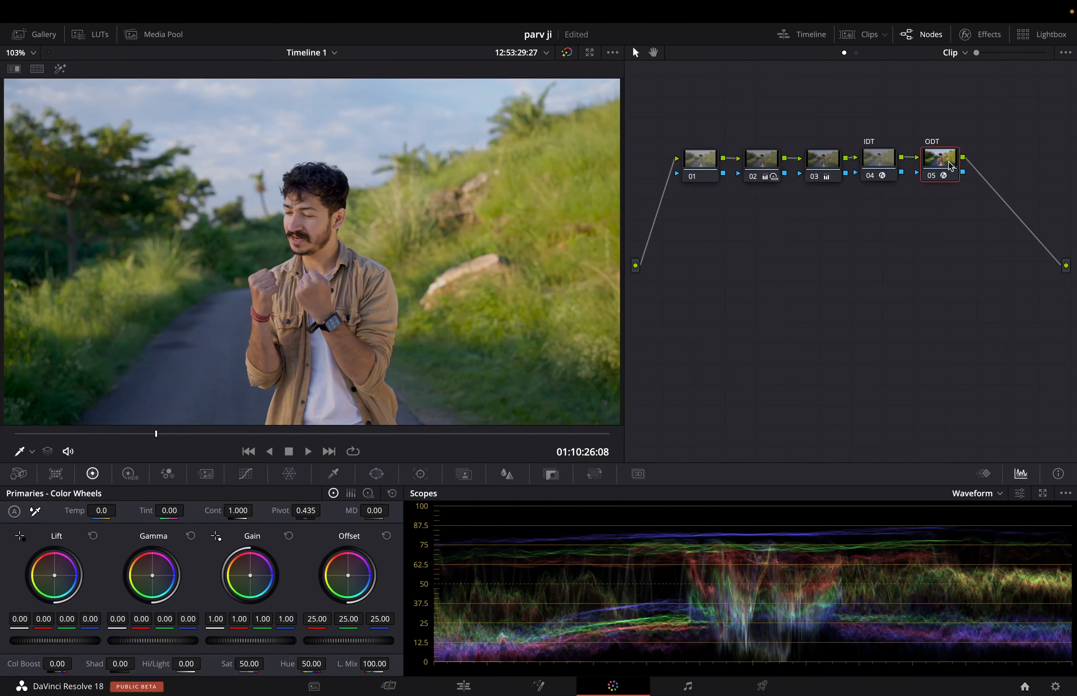
{"action": "key", "text": "alt+d"}
{"action": "key", "text": "alt+d"}
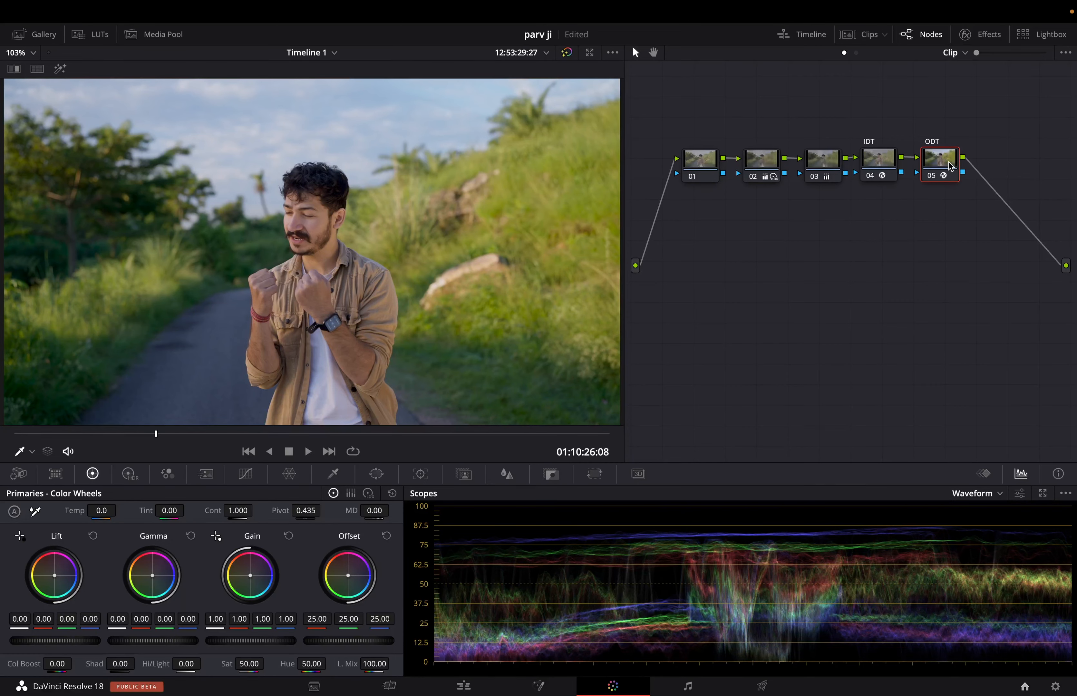
{"action": "key", "text": "super+f"}
{"action": "key", "text": "alt+d"}
{"action": "key", "text": "alt+d"}
{"action": "key", "text": "alt+d"}
{"action": "key", "text": "alt+d"}
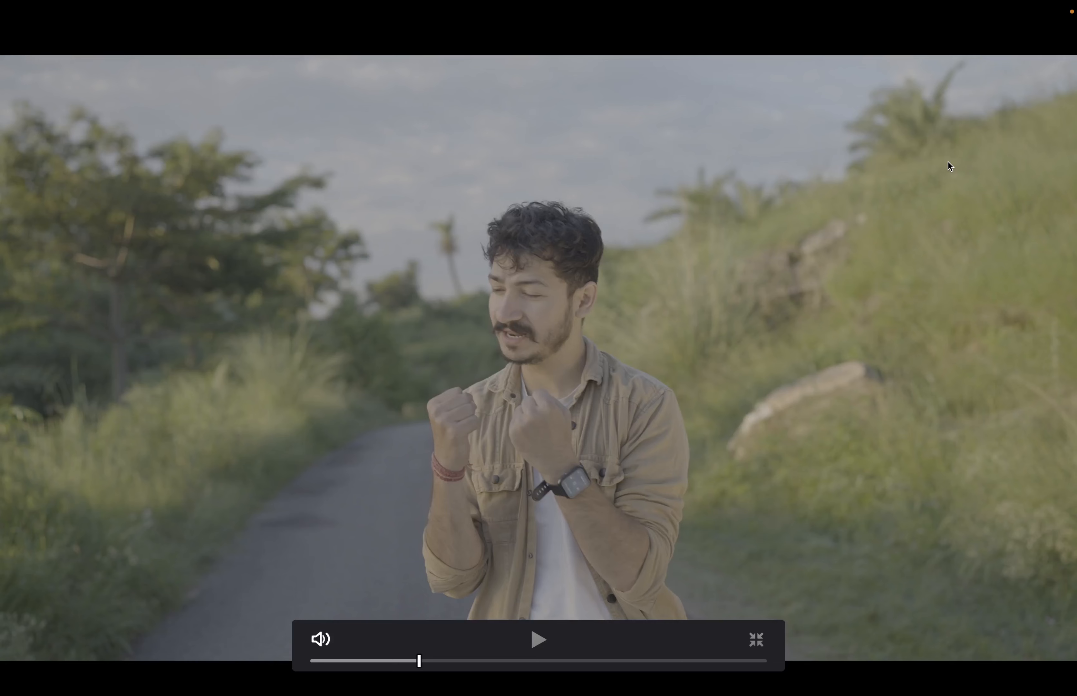
{"action": "key", "text": "super+f"}
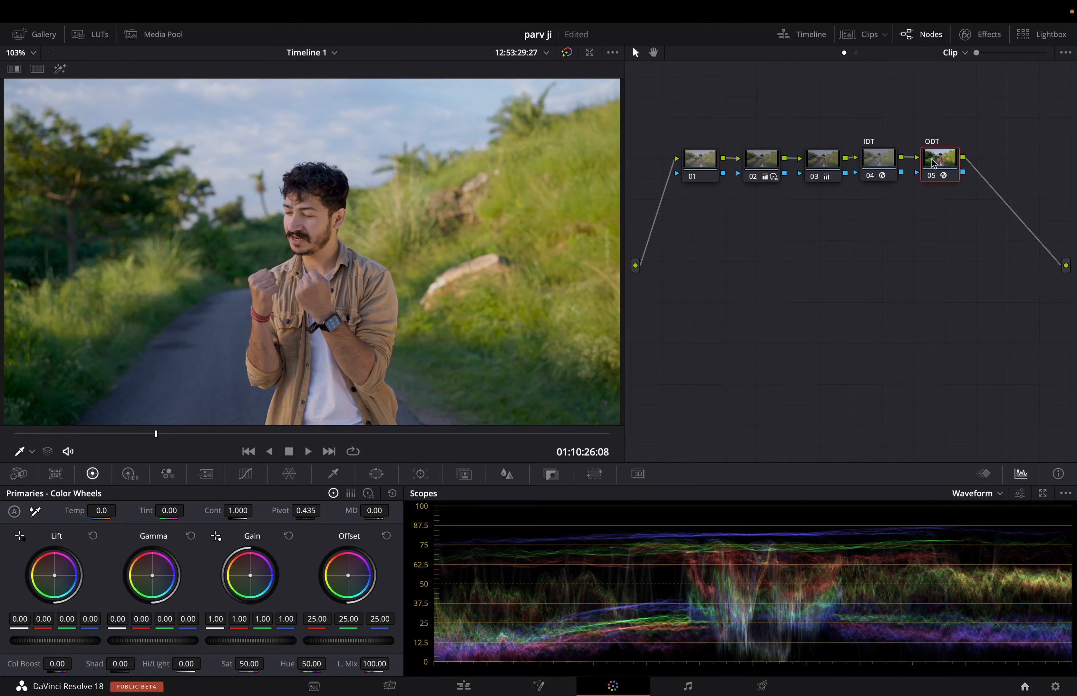
Step: Add a serial node after the ODT node and preview the clip muted, returning to about 01:10:26:09
{"action": "key", "text": "alt+s"}
{"action": "key", "text": "space"}
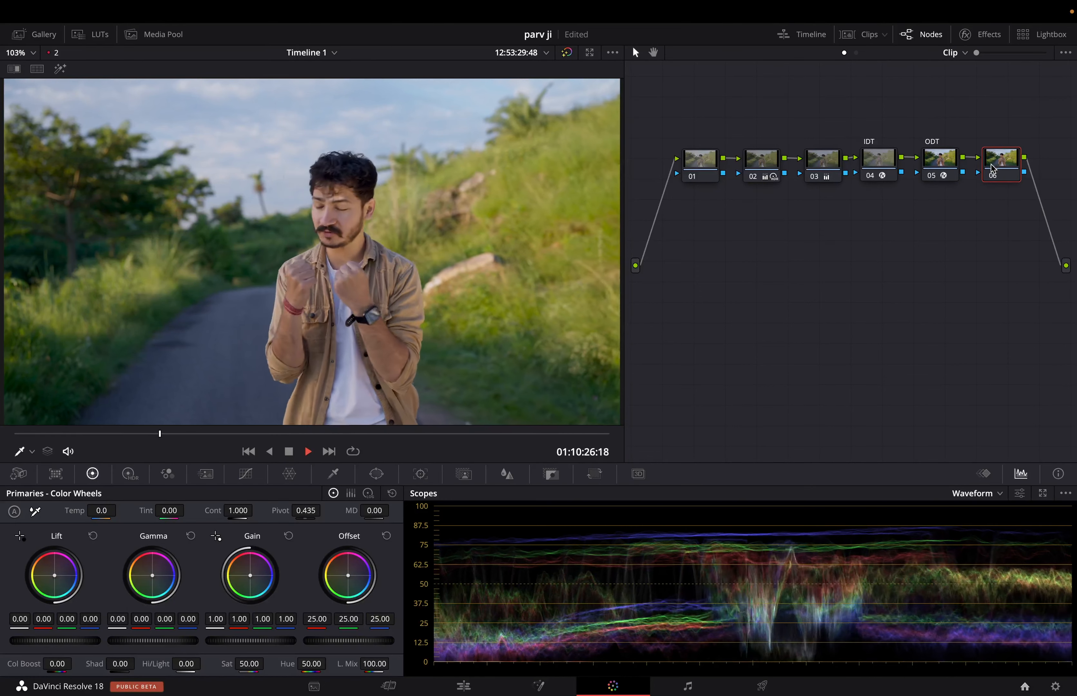
{"action": "key", "text": "space"}
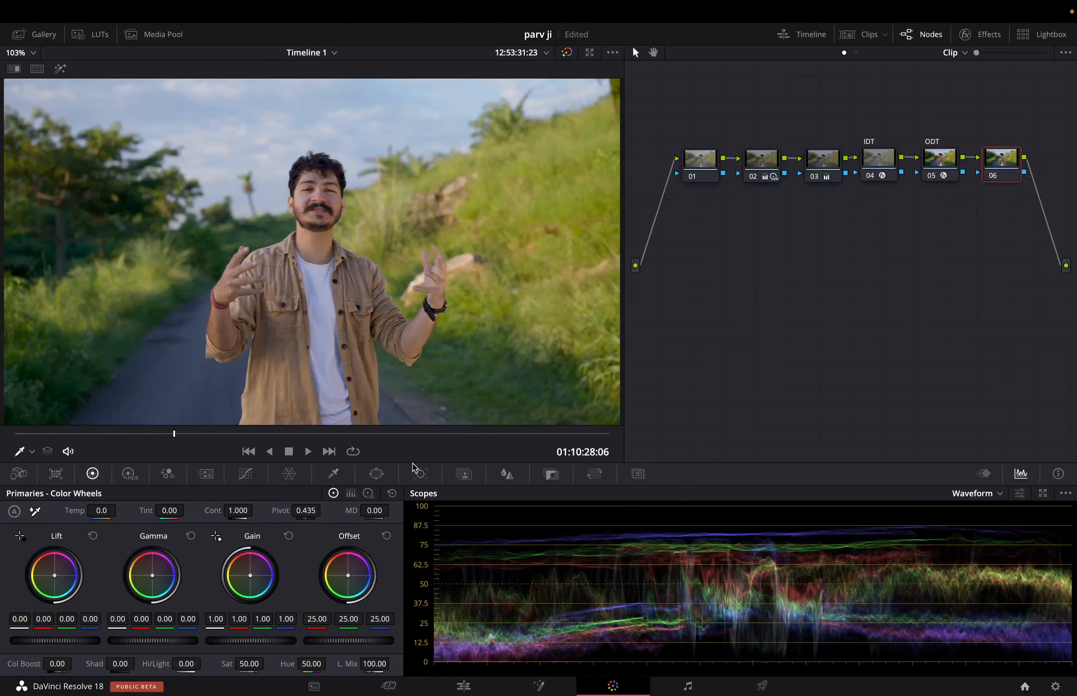
{"action": "key", "text": "XF86AudioMute"}
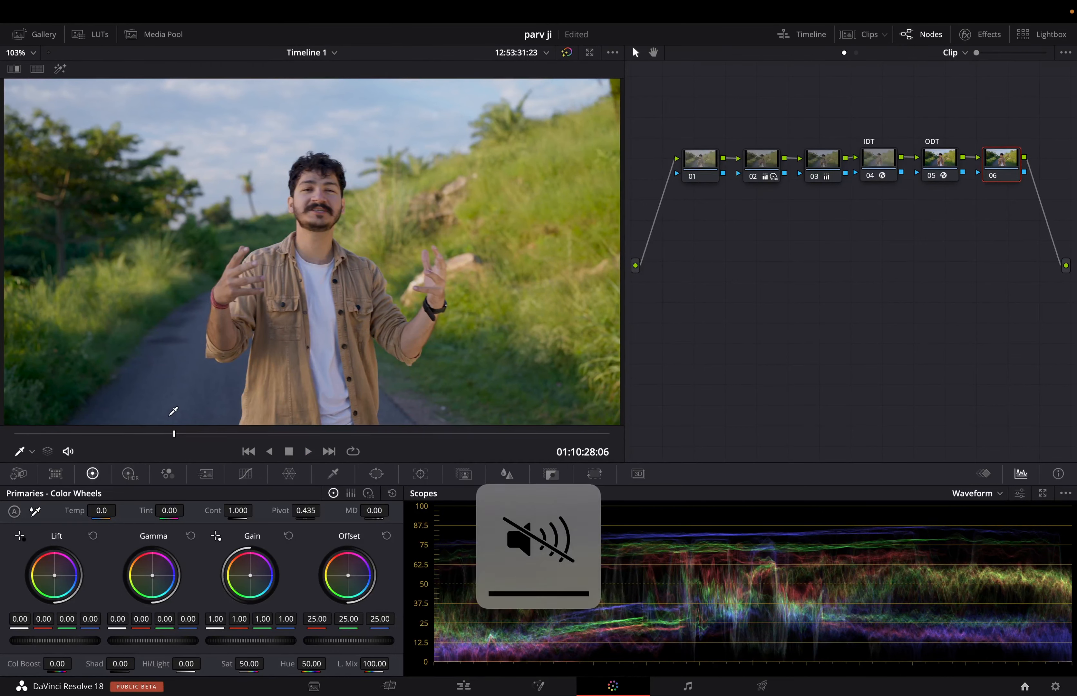
{"action": "key", "text": "space"}
{"action": "key", "text": "space"}
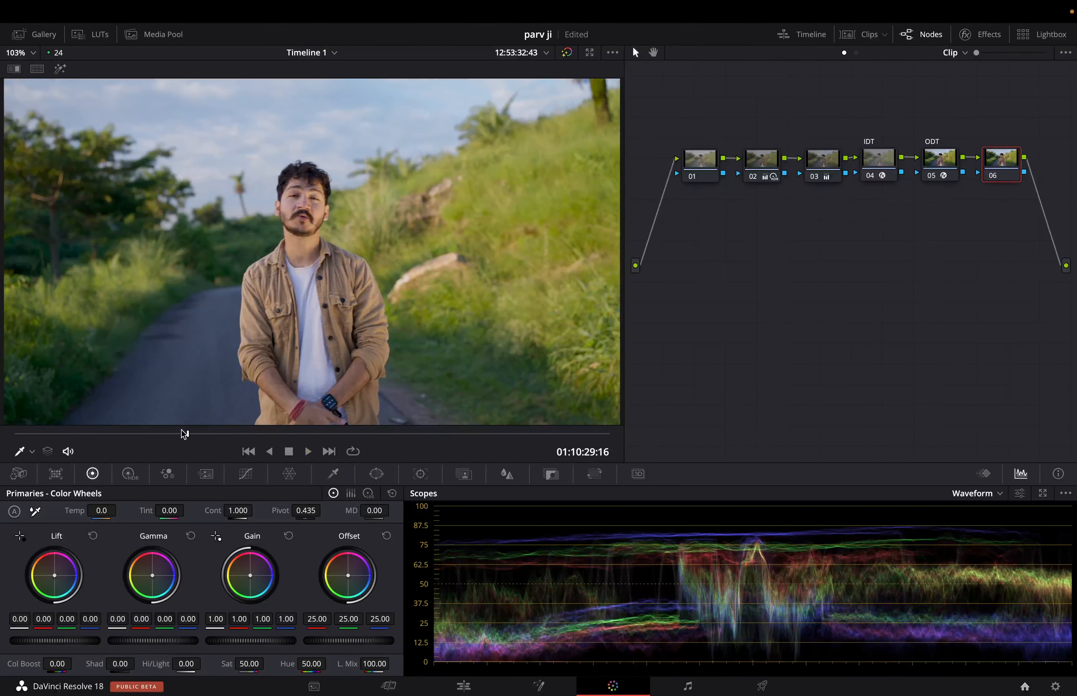
{"action": "left_click_drag", "start_coordinate": [185, 433], "coordinate": [155, 433]}
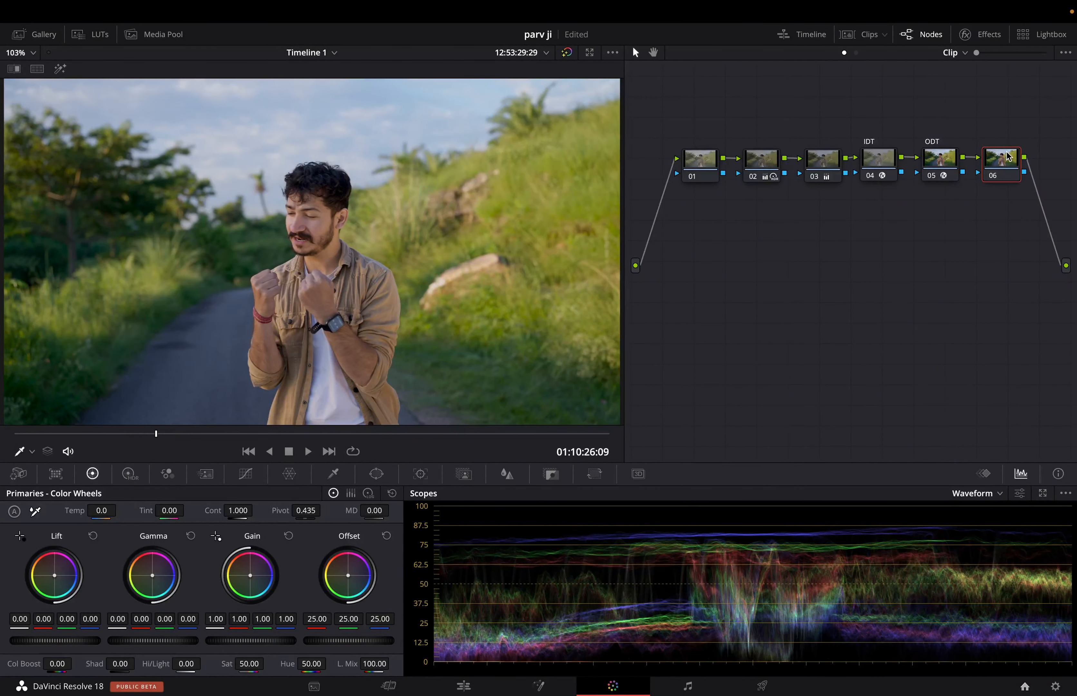
Step: Move node 06 beneath node 01 and extend it with a serial node and a parallel node
{"action": "left_click_drag", "start_coordinate": [1008, 156], "coordinate": [704, 238]}
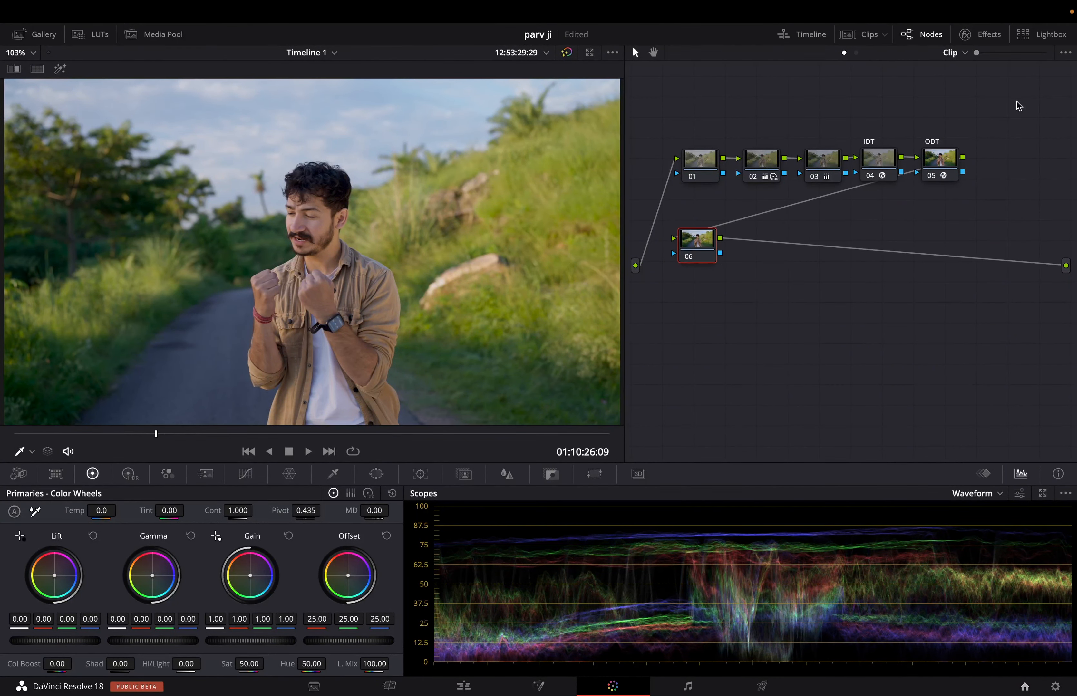
{"action": "left_click", "coordinate": [983, 35]}
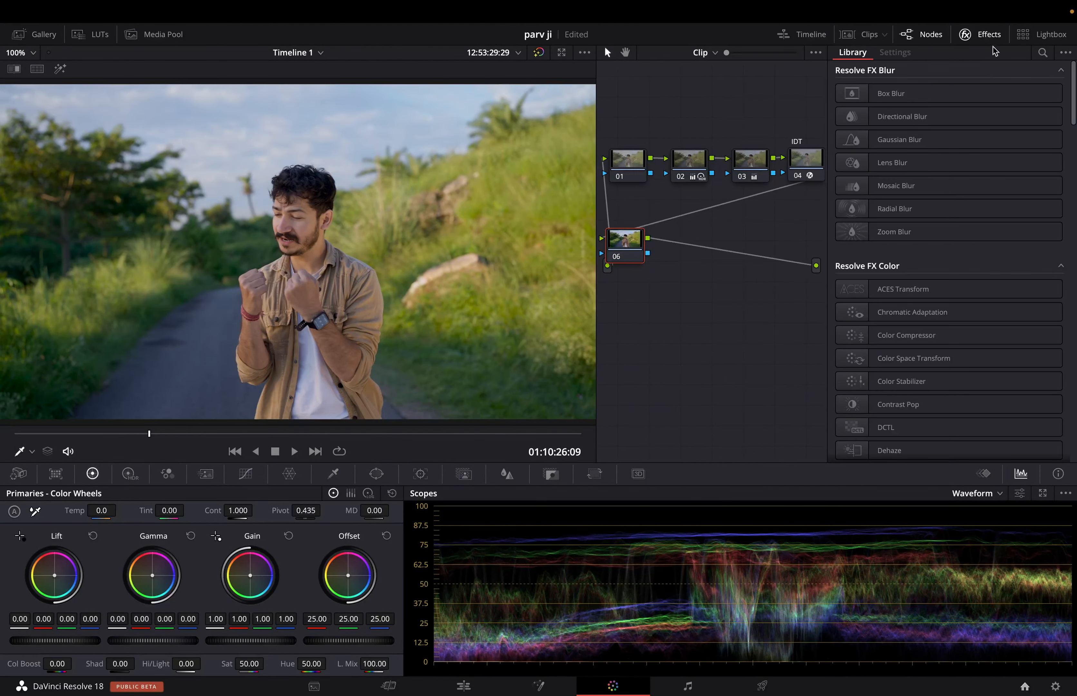
{"action": "left_click", "coordinate": [1043, 55]}
{"action": "left_click", "coordinate": [990, 36]}
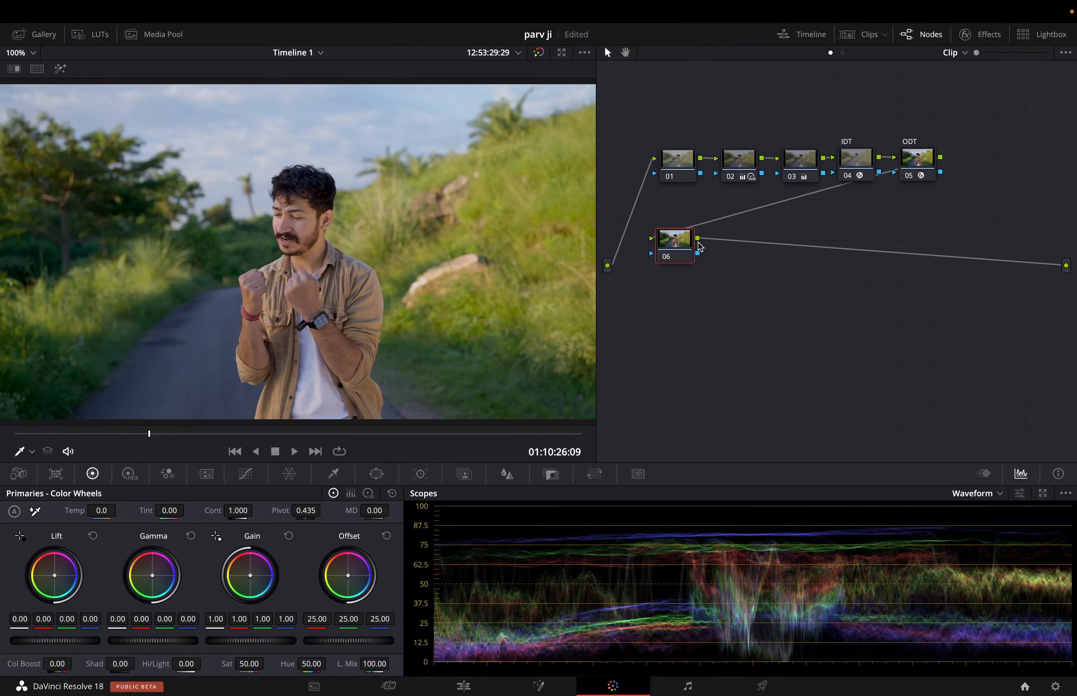
{"action": "key", "text": "alt+s"}
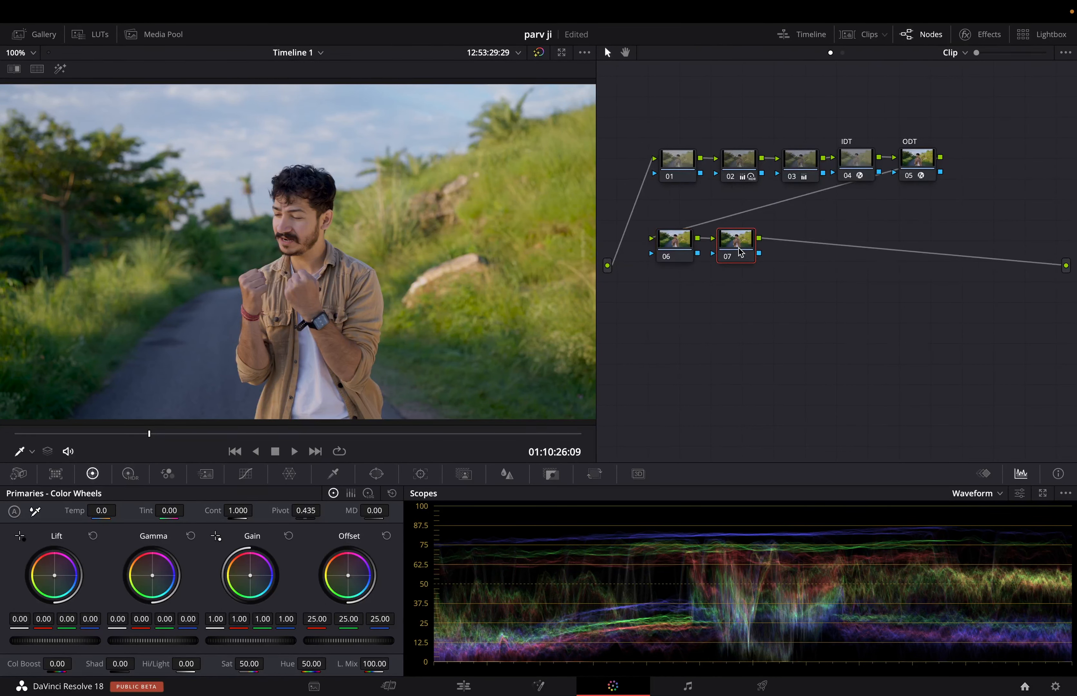
{"action": "key", "text": "alt+p"}
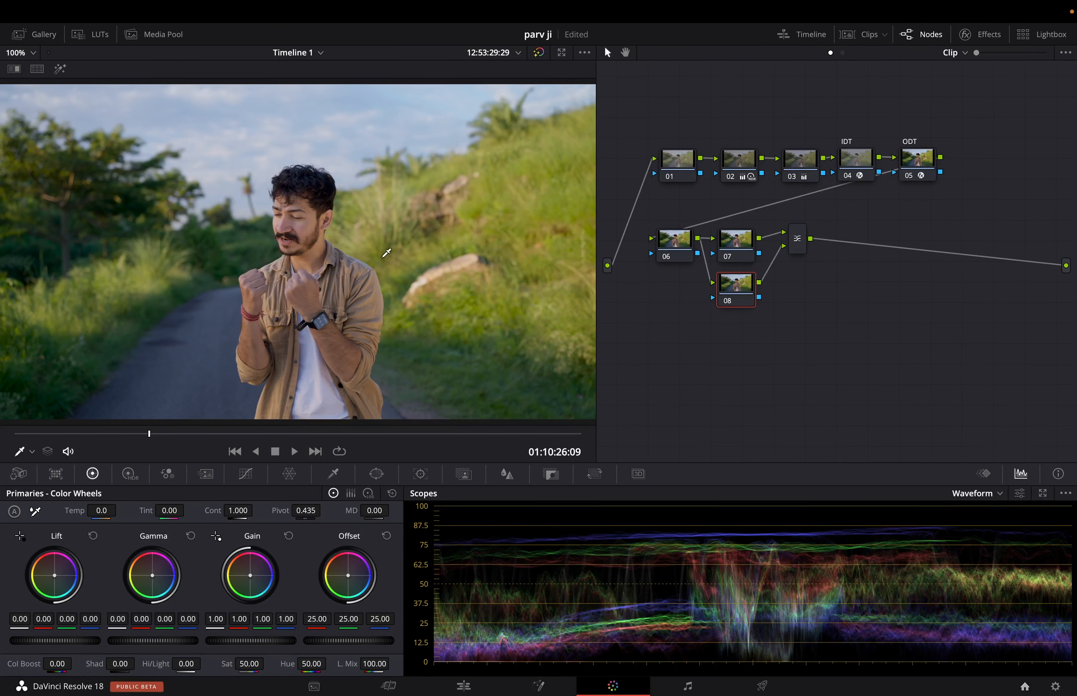
Step: Sample the man's facial skin with the HSL qualifier on node 08 and highlight the selection
{"action": "scroll", "coordinate": [387, 253], "scroll_direction": "up", "scroll_amount": 5}
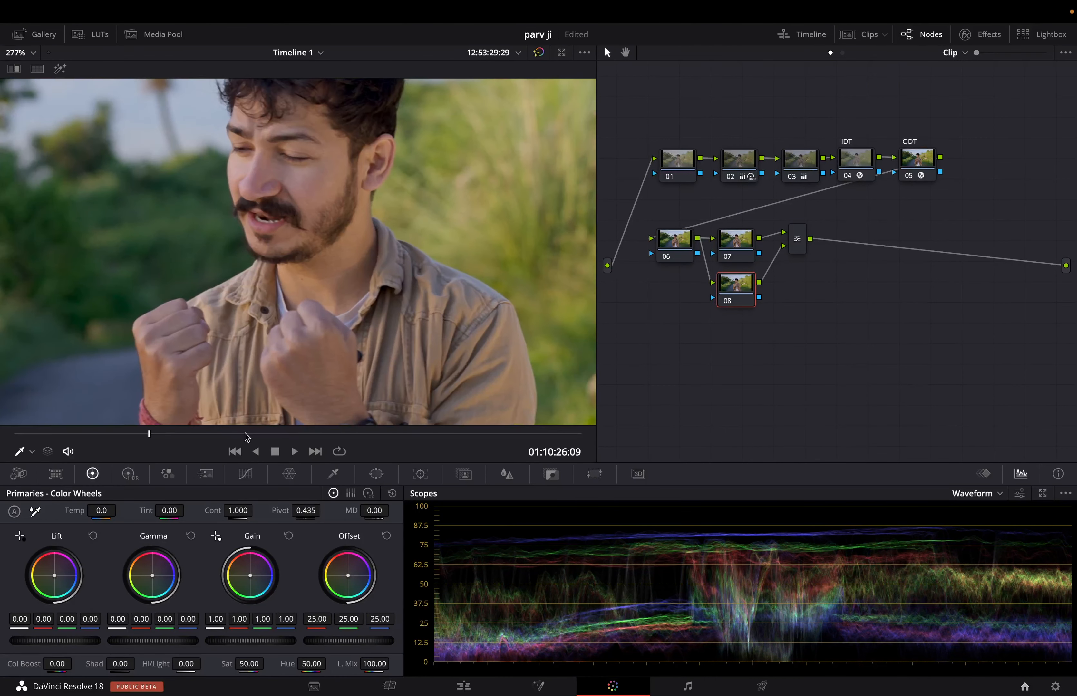
{"action": "left_click", "coordinate": [333, 474]}
{"action": "left_click", "coordinate": [319, 178]}
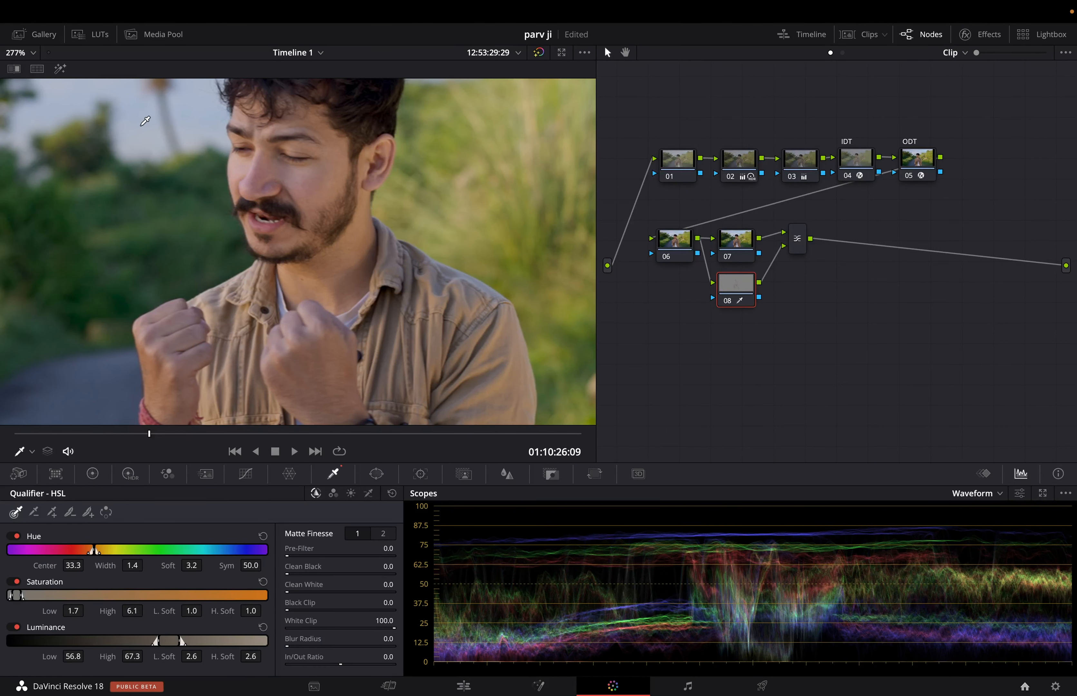
{"action": "scroll", "coordinate": [145, 120], "scroll_direction": "down", "scroll_amount": 5}
{"action": "key", "text": "shift+h"}
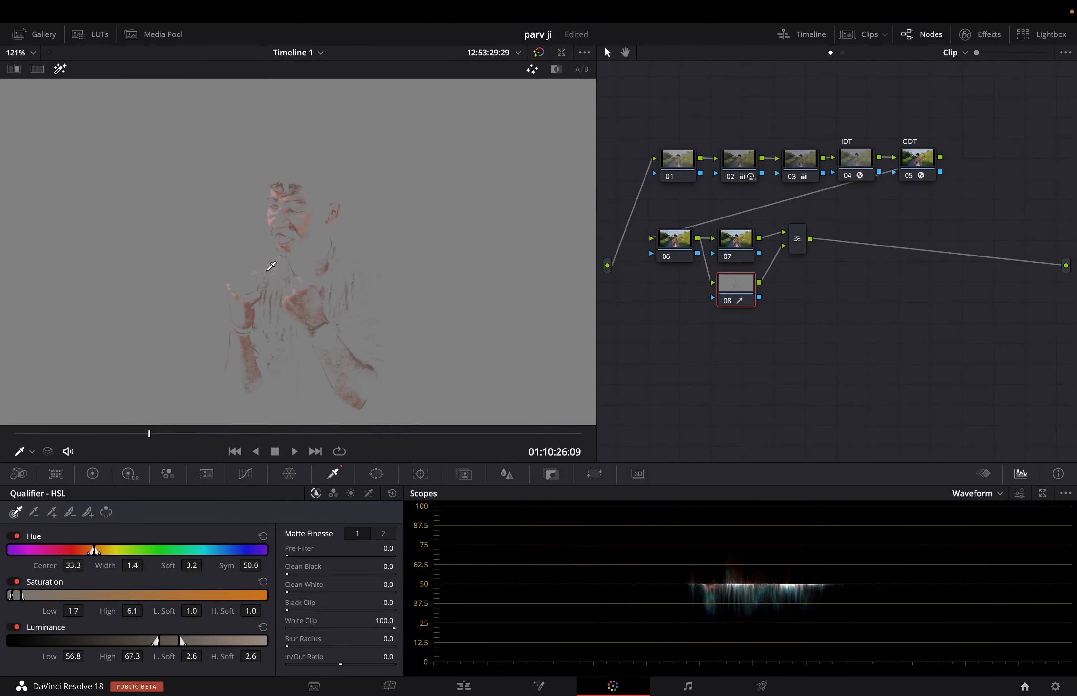
Step: Widen the skin selection to hue width 7.7, saturation 3.3 to 10.0 and luminance 52.5 to 72.6
{"action": "scroll", "coordinate": [271, 266], "scroll_direction": "down", "scroll_amount": 1}
{"action": "left_click_drag", "start_coordinate": [131, 565], "coordinate": [144, 565]}
{"action": "left_click_drag", "start_coordinate": [79, 611], "coordinate": [145, 611]}
{"action": "left_click_drag", "start_coordinate": [81, 656], "coordinate": [59, 656]}
{"action": "left_click_drag", "start_coordinate": [132, 656], "coordinate": [153, 655]}
{"action": "left_click_drag", "start_coordinate": [141, 565], "coordinate": [147, 566]}
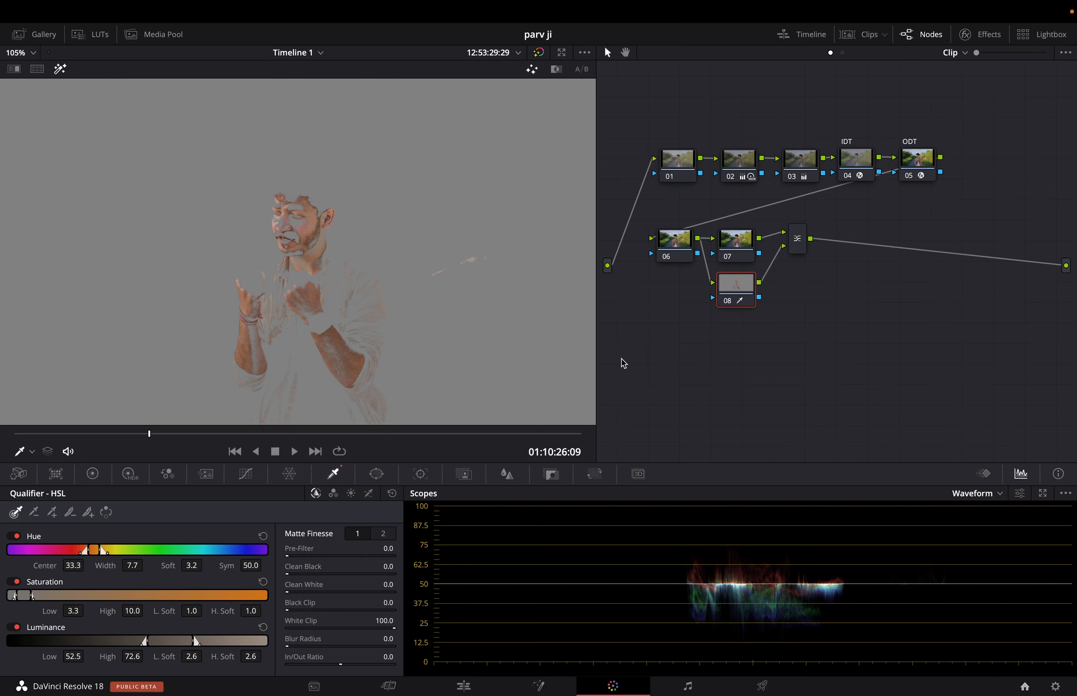
Step: Refine the skin key with hue center 32.7, width 9.5 and saturation 2.8 to 7.5, and show it as a black-and-white matte
{"action": "left_click_drag", "start_coordinate": [123, 572], "coordinate": [144, 565]}
{"action": "left_click_drag", "start_coordinate": [74, 611], "coordinate": [123, 610]}
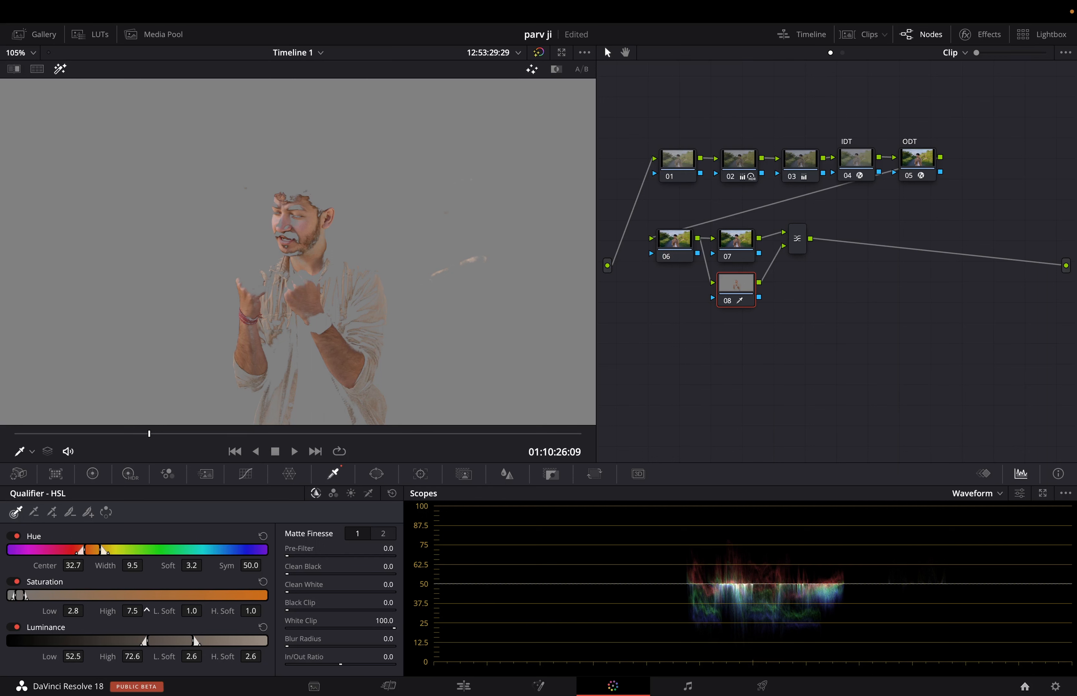
{"action": "left_click_drag", "start_coordinate": [135, 656], "coordinate": [70, 656]}
{"action": "left_click", "coordinate": [556, 69]}
{"action": "scroll", "coordinate": [297, 252], "scroll_direction": "up", "scroll_amount": 4}
Step: Soften the selected skin by setting node 08's midtone detail to -22.50, and turn off the highlight view
{"action": "left_click", "coordinate": [92, 474]}
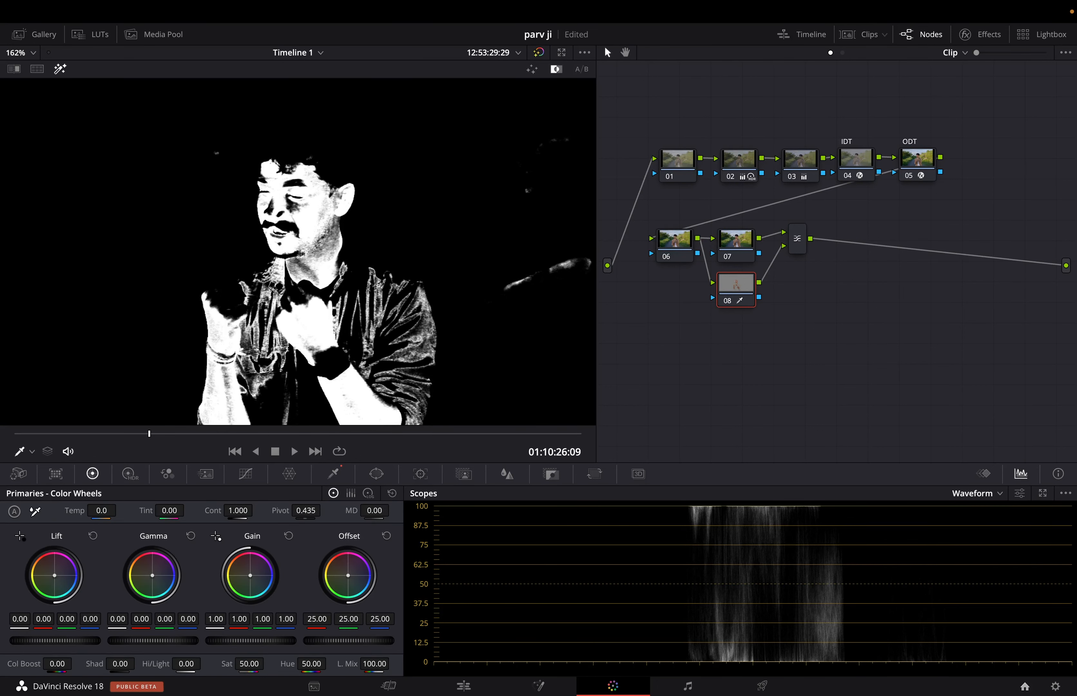
{"action": "mouse_move", "coordinate": [393, 510]}
{"action": "left_mouse_down"}
{"action": "mouse_move", "coordinate": [351, 510]}
{"action": "mouse_move", "coordinate": [393, 510]}
{"action": "left_mouse_up"}
{"action": "left_click", "coordinate": [60, 70]}
{"action": "scroll", "coordinate": [299, 227], "scroll_direction": "up", "scroll_amount": 5}
{"action": "scroll", "coordinate": [321, 272], "scroll_direction": "down", "scroll_amount": 9}
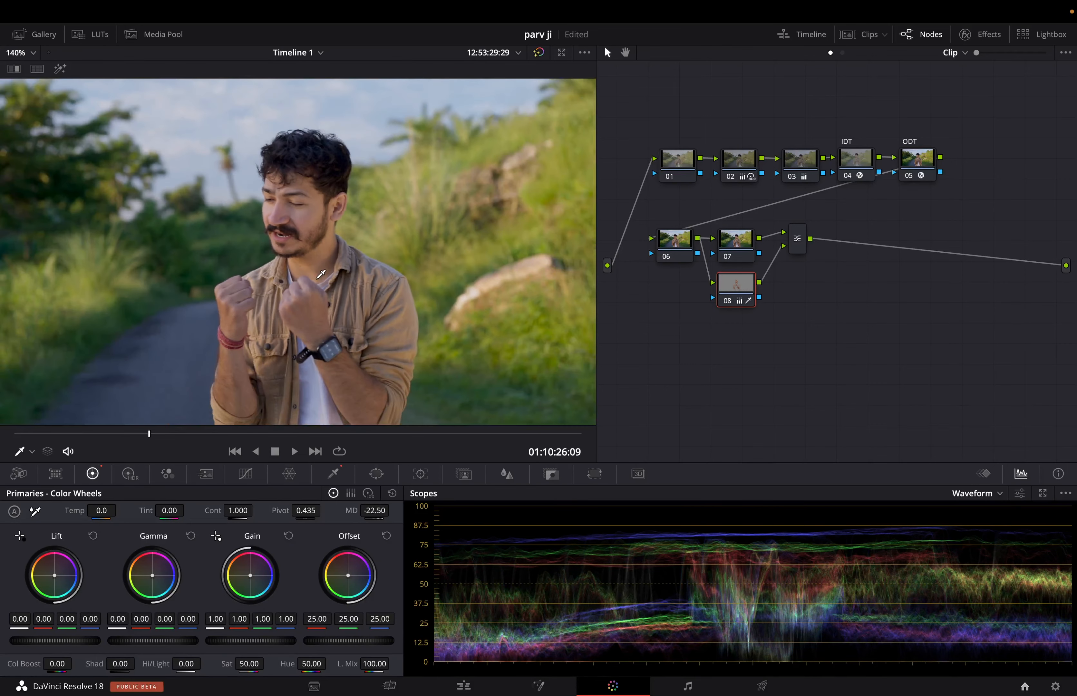
{"action": "scroll", "coordinate": [321, 272], "scroll_direction": "up", "scroll_amount": 1}
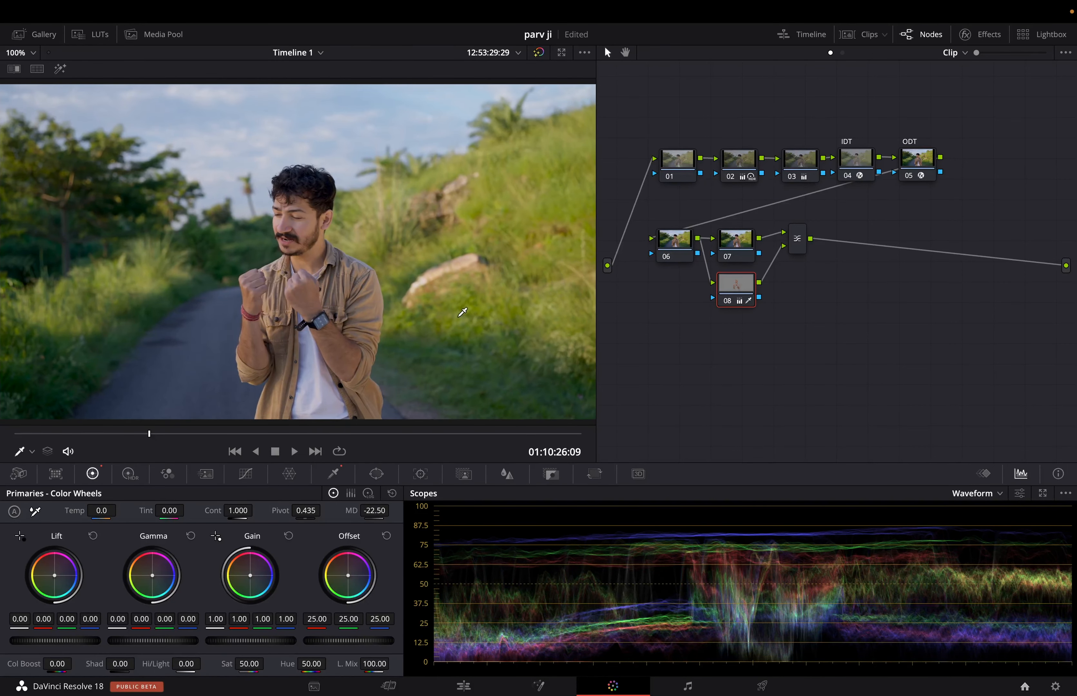
Step: Compare the current grade, including the skin softening, with the ungraded clip in full screen
{"action": "key", "text": "super+f"}
{"action": "key", "text": "shift+d"}
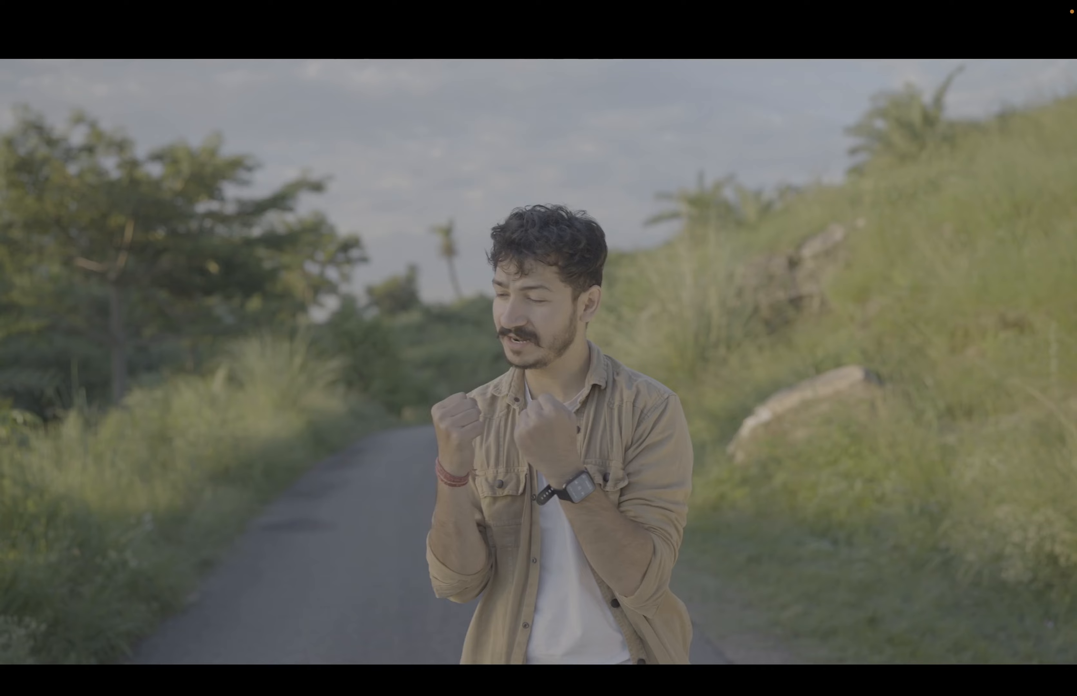
{"action": "key", "text": "shift+d"}
{"action": "key", "text": "super+f"}
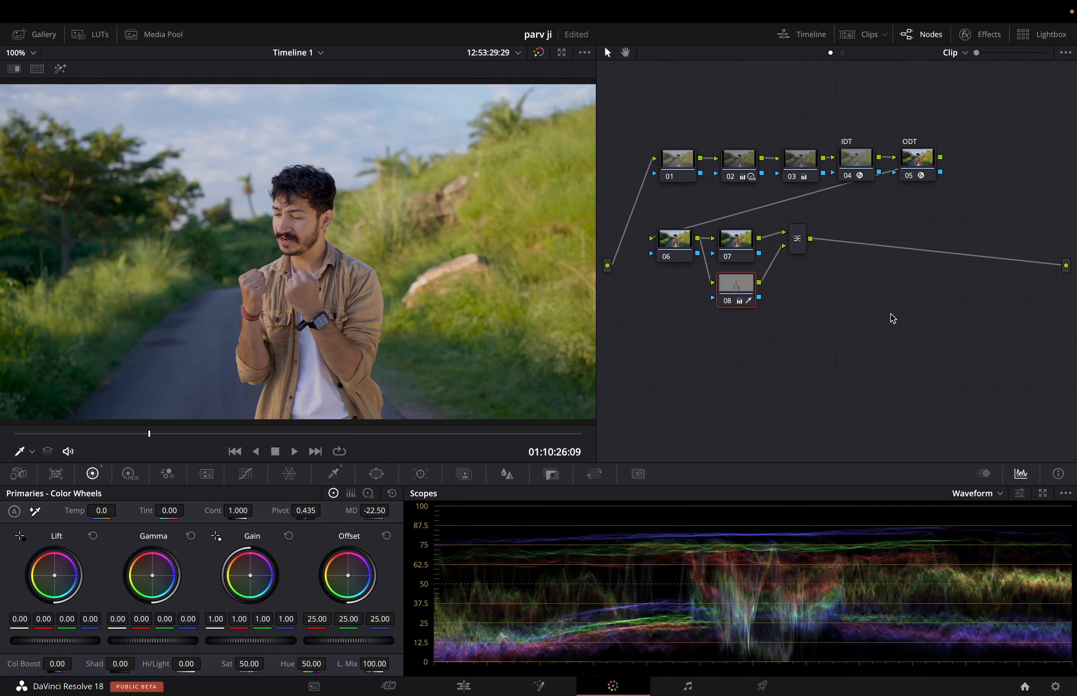
Step: Add a serial node after the parallel mixer that combines nodes 07 and 08
{"action": "left_click_drag", "start_coordinate": [792, 237], "coordinate": [791, 244]}
{"action": "key", "text": "alt+s"}
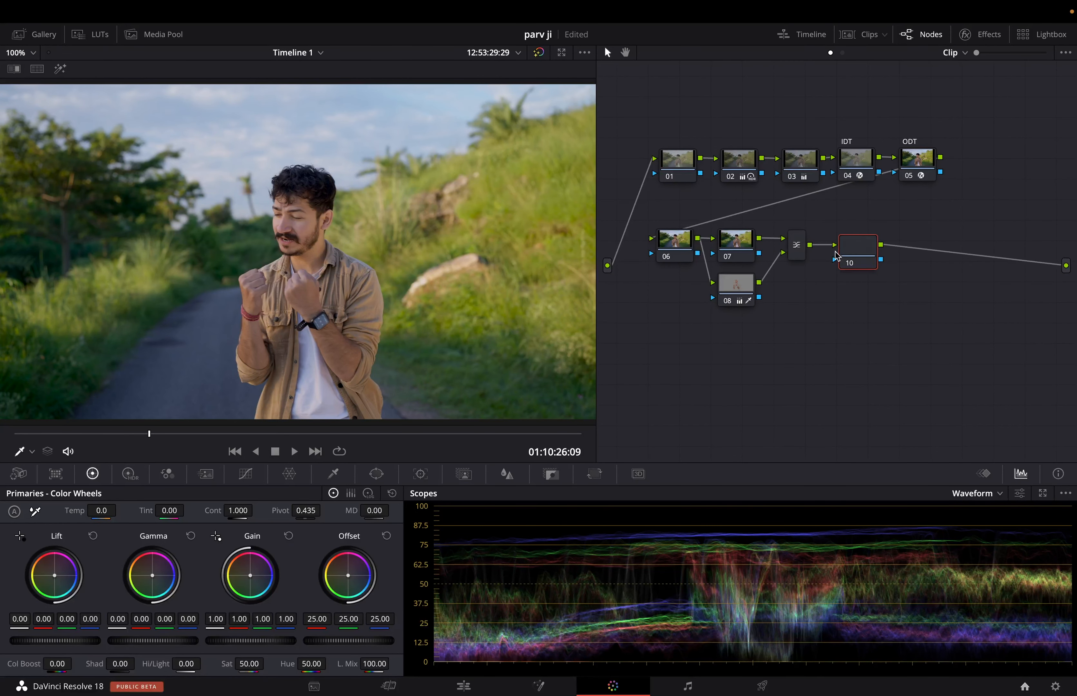
Step: Add a Glow effect to node 10 with Softlight composite type and a shine threshold of 0.091
{"action": "left_click", "coordinate": [984, 36]}
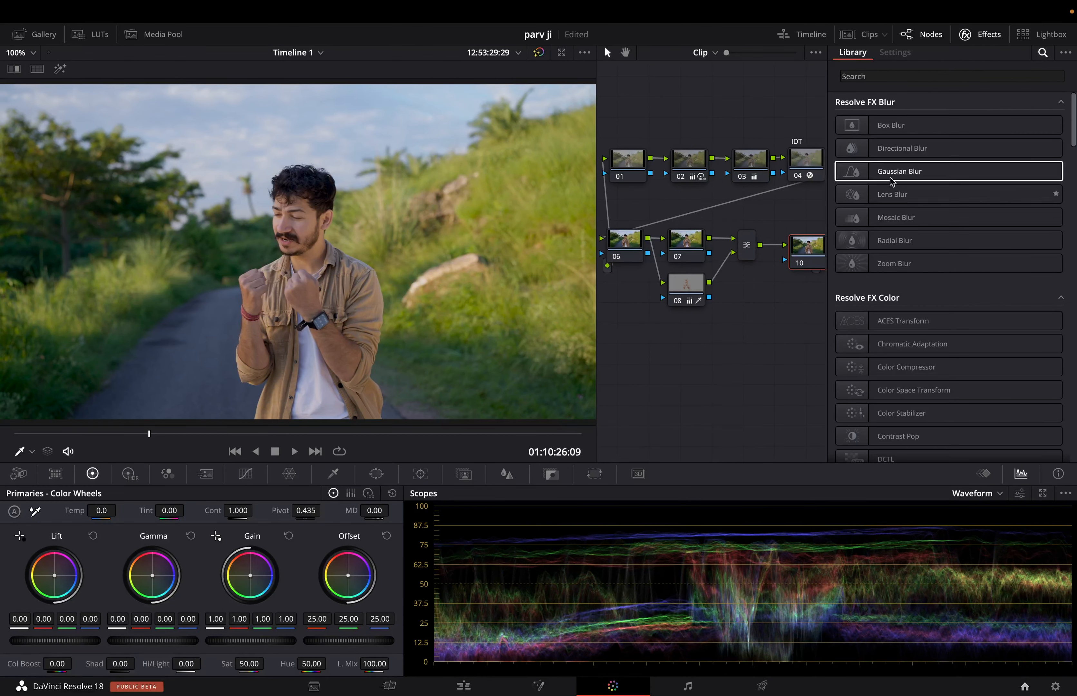
{"action": "left_click", "coordinate": [1029, 77]}
{"action": "type", "text": "glo"}
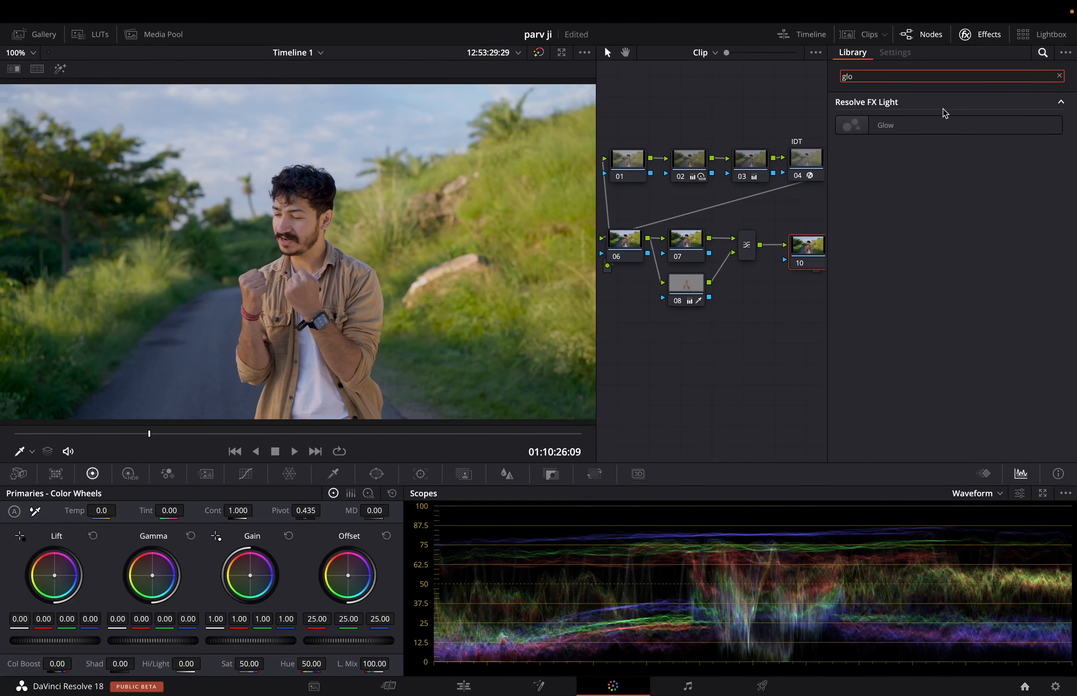
{"action": "left_click_drag", "start_coordinate": [942, 123], "coordinate": [815, 246]}
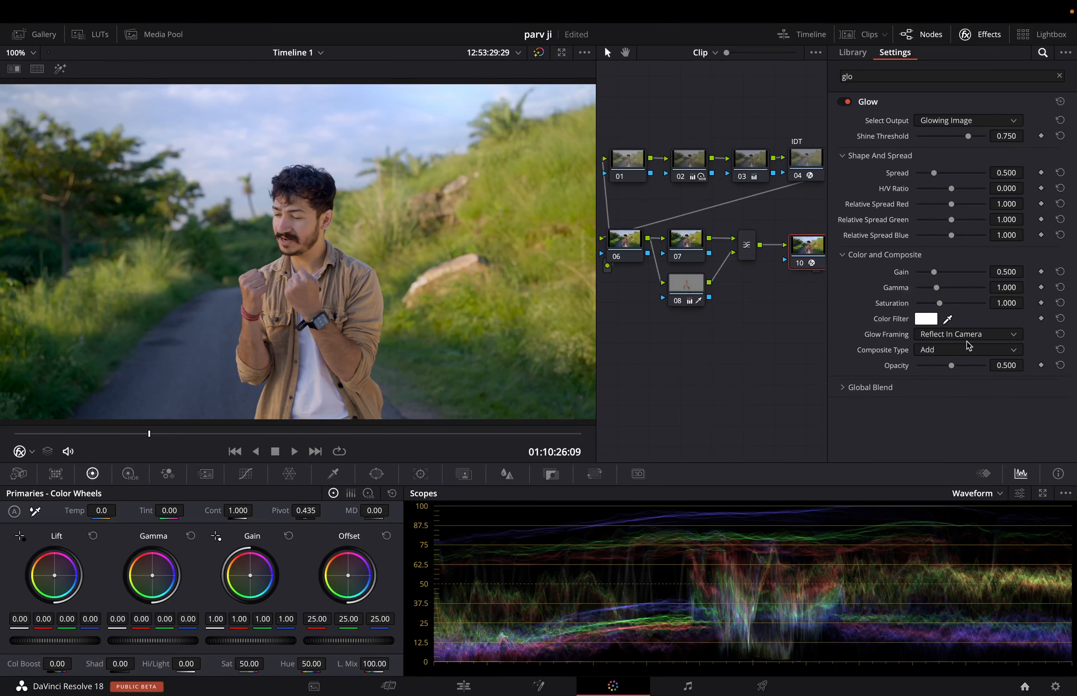
{"action": "left_click", "coordinate": [968, 350]}
{"action": "left_click", "coordinate": [952, 476]}
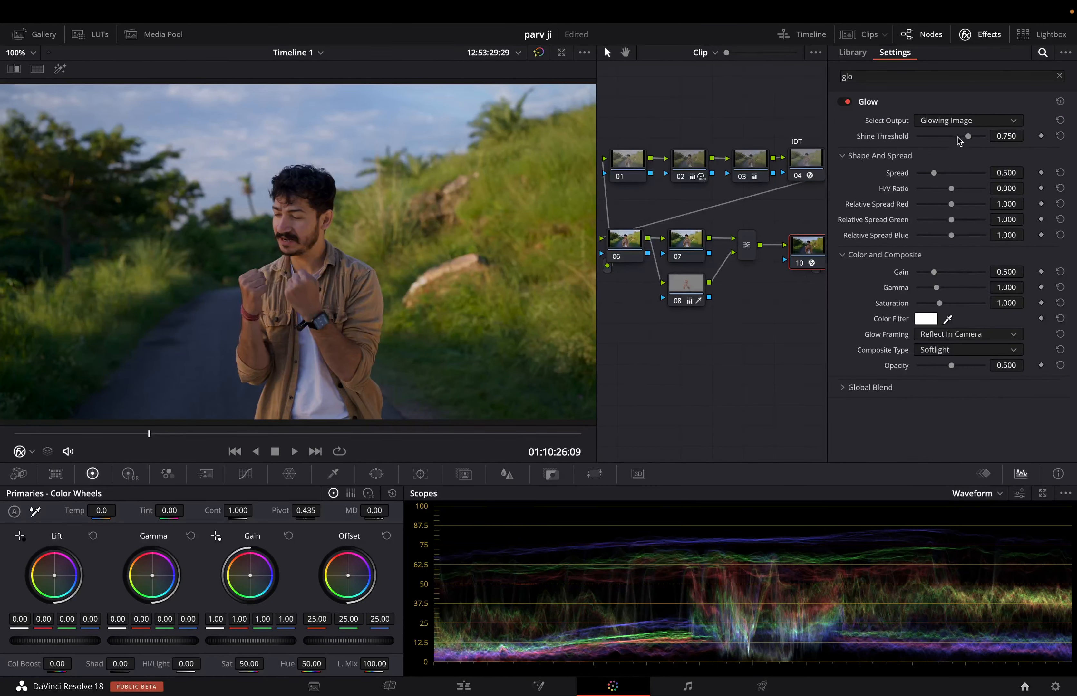
{"action": "left_click_drag", "start_coordinate": [968, 135], "coordinate": [924, 149]}
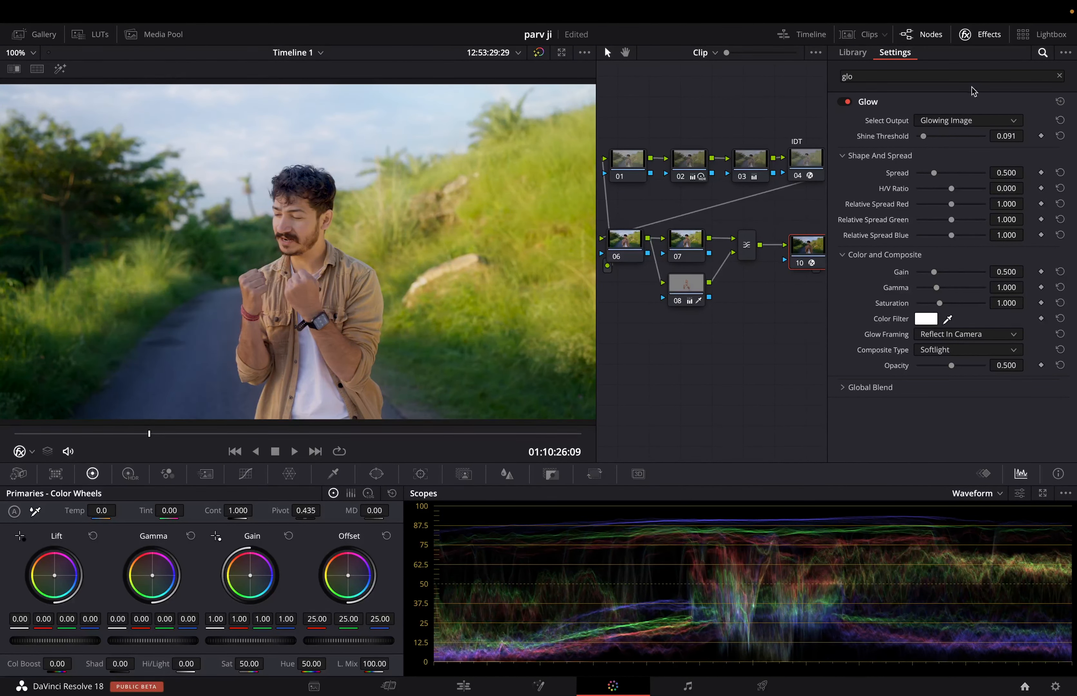
{"action": "left_click", "coordinate": [981, 34]}
Step: On node 02, set the highlights to -29.50 and the saturation to 45.20
{"action": "left_click", "coordinate": [729, 182]}
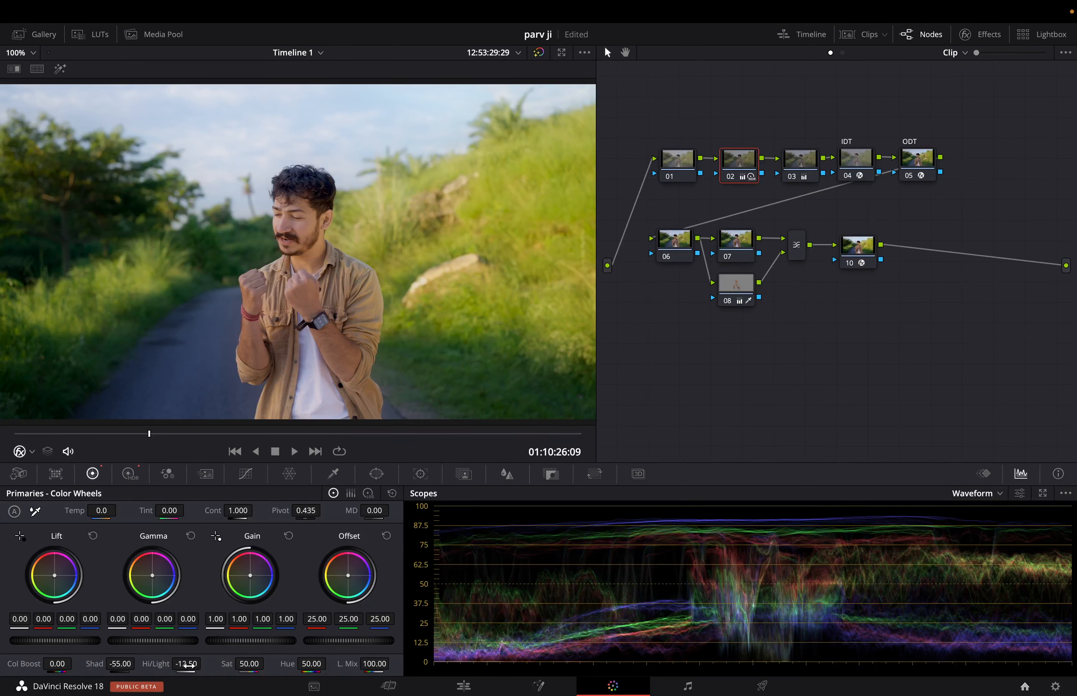
{"action": "left_click_drag", "start_coordinate": [188, 665], "coordinate": [205, 664]}
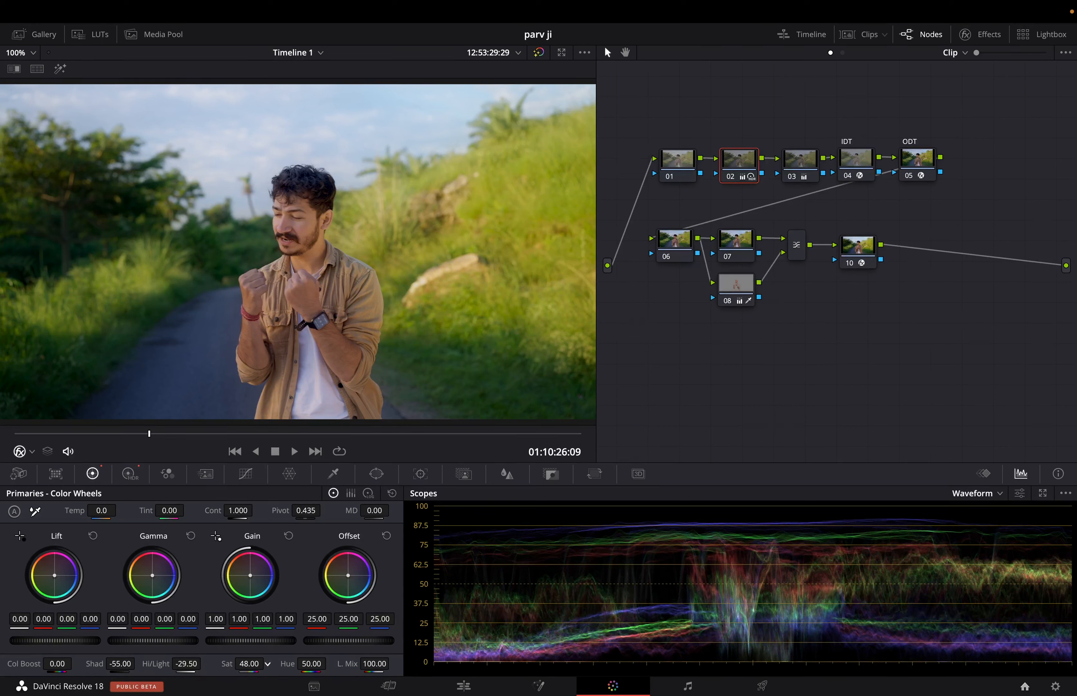
{"action": "left_click_drag", "start_coordinate": [249, 663], "coordinate": [242, 663]}
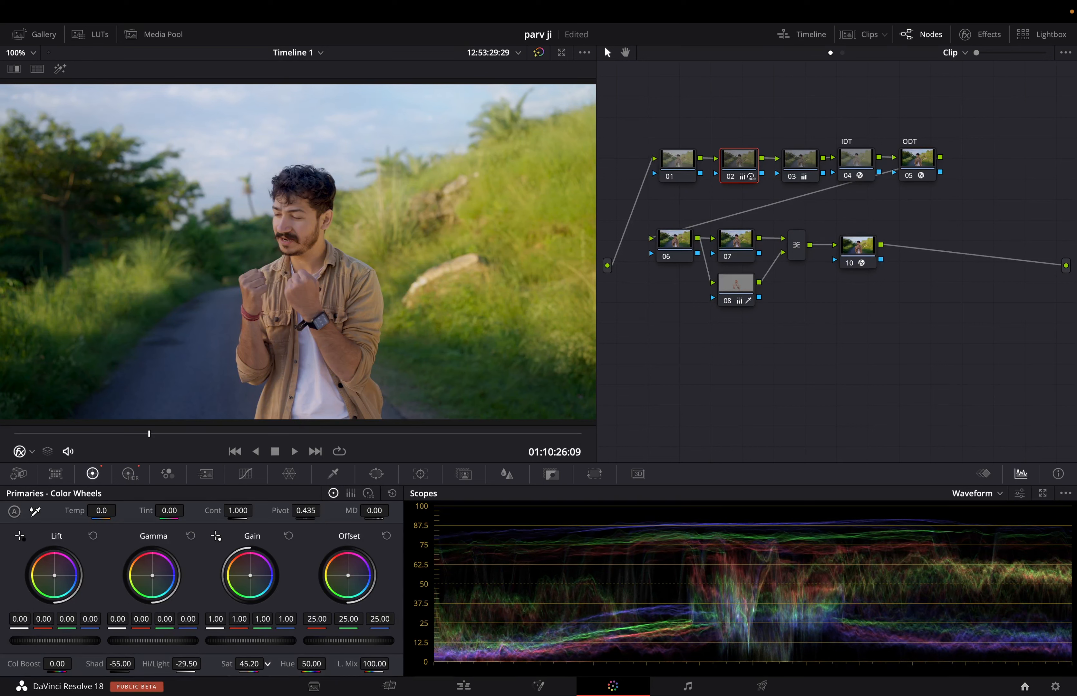
Step: Add a serial node after the glow node and place it on a new row below node 06
{"action": "left_click", "coordinate": [861, 253]}
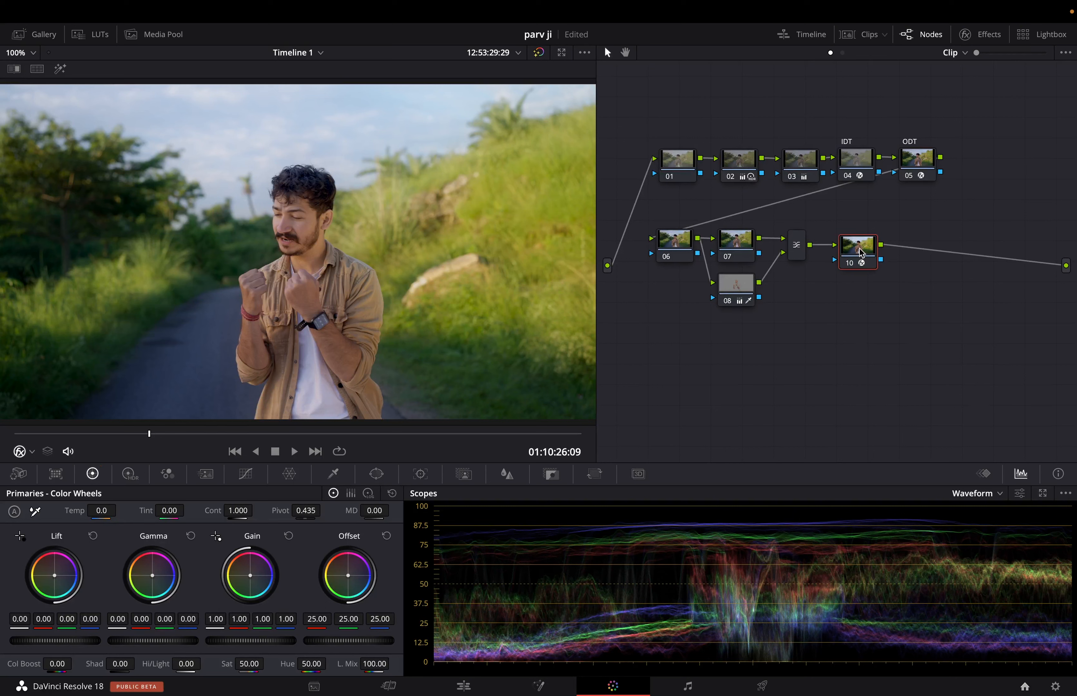
{"action": "key", "text": "alt+s"}
{"action": "left_click_drag", "start_coordinate": [910, 250], "coordinate": [665, 362]}
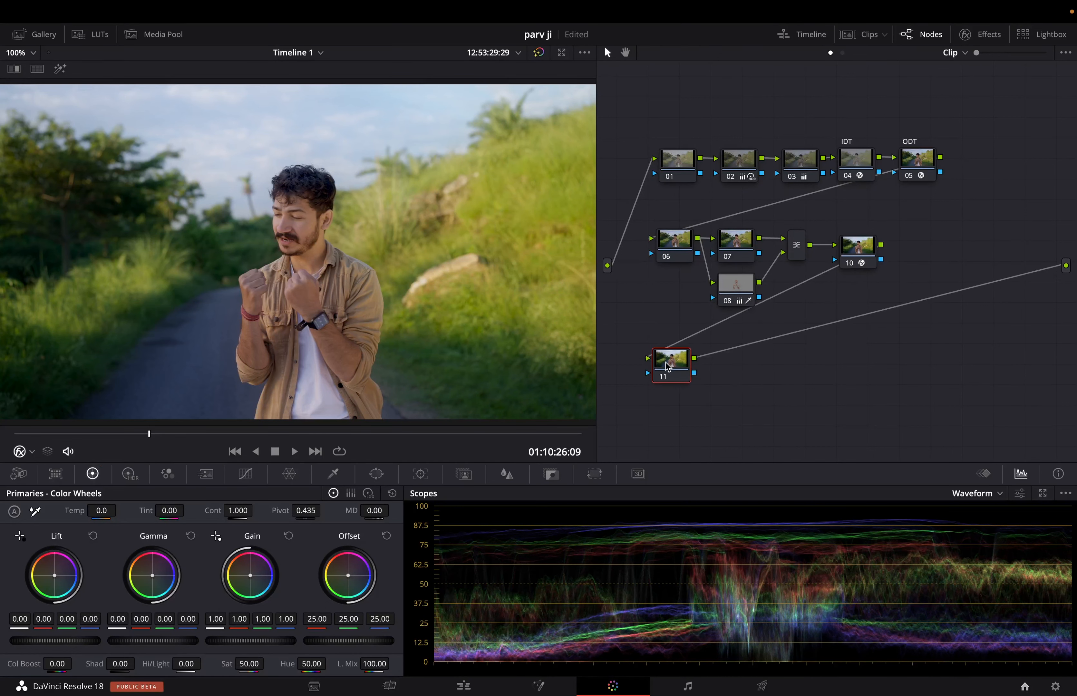
Step: Try to shift the sky toward cyan on node 11 with the Color Warper, at hue 0.42 and saturation 0.29
{"action": "left_click", "coordinate": [289, 475]}
{"action": "left_click", "coordinate": [347, 493]}
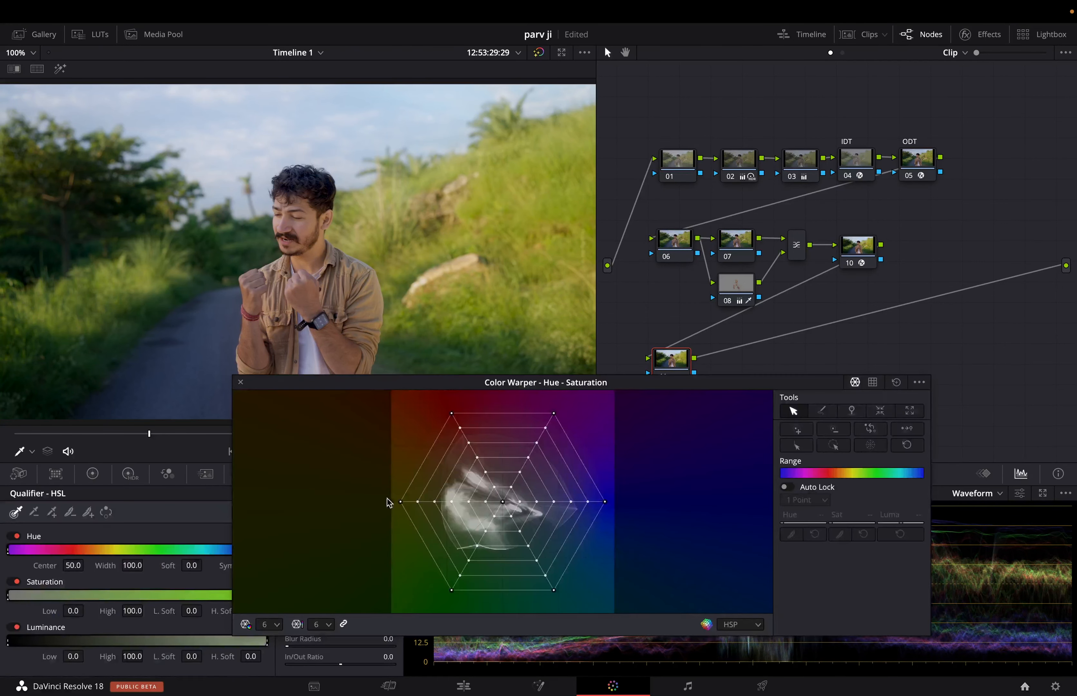
{"action": "left_click_drag", "start_coordinate": [578, 385], "coordinate": [673, 430]}
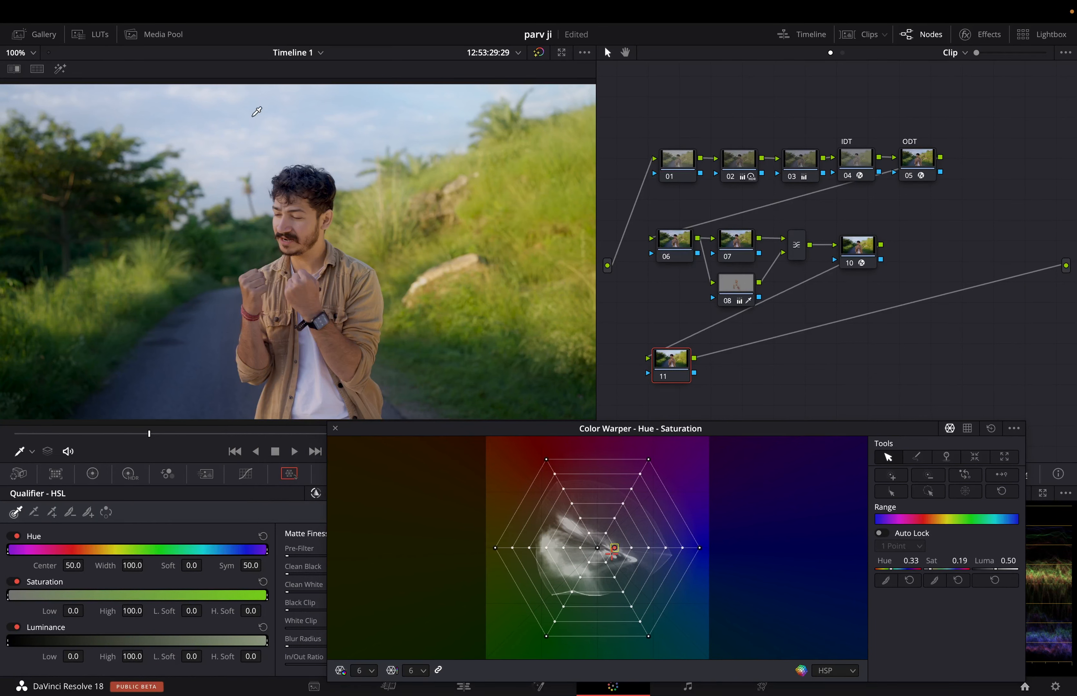
{"action": "left_click_drag", "start_coordinate": [254, 121], "coordinate": [256, 127]}
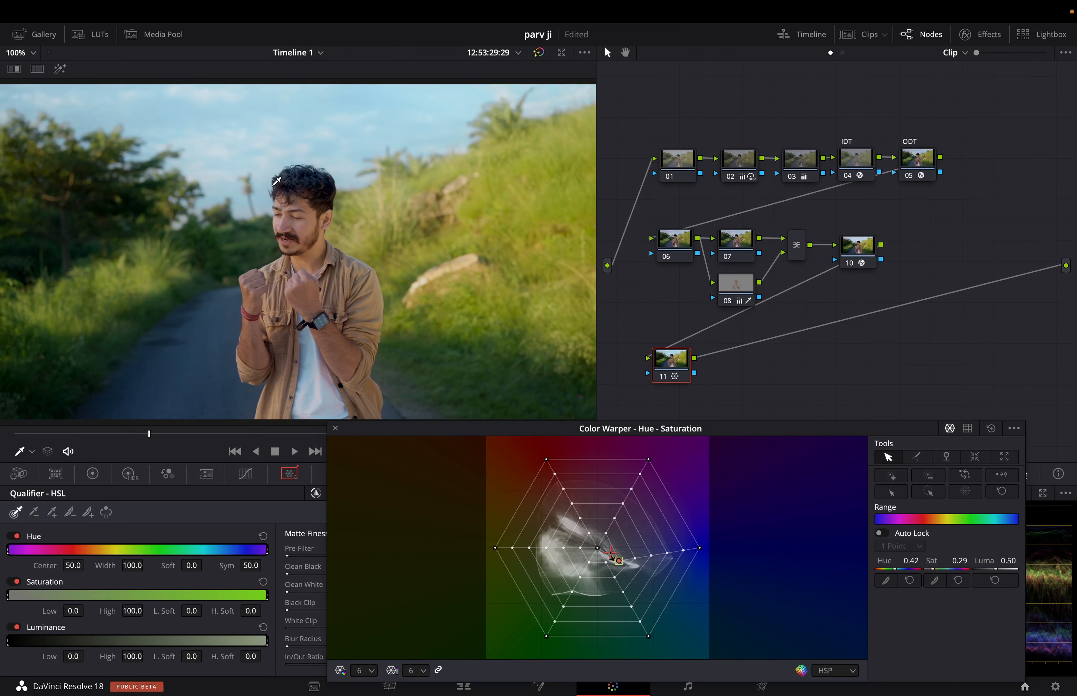
{"action": "key", "text": "super+z"}
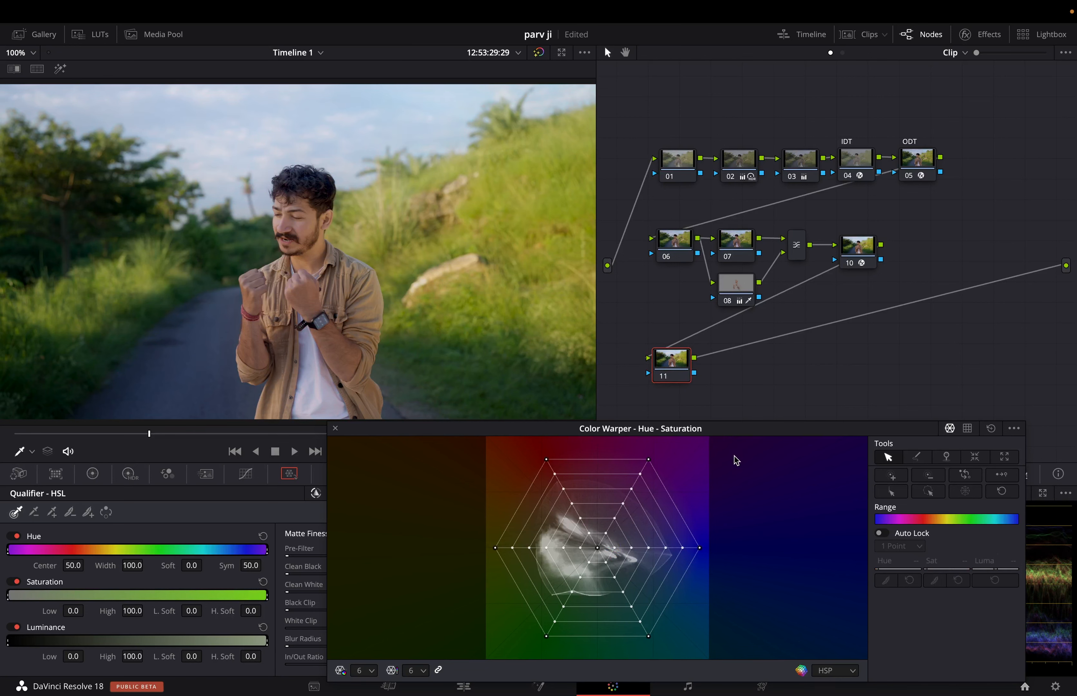
{"action": "left_click", "coordinate": [335, 428]}
Step: Key the sky on node 11 by luminance only, with hue and saturation disabled, and show the selection as a black-and-white matte
{"action": "left_click", "coordinate": [333, 473]}
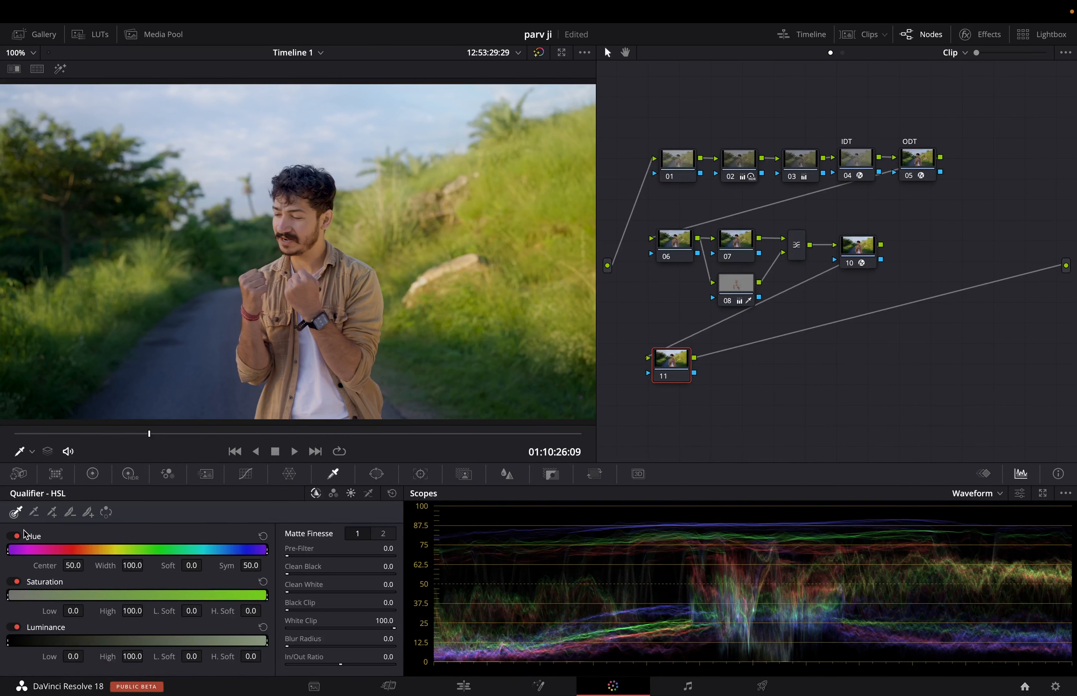
{"action": "left_click", "coordinate": [16, 536]}
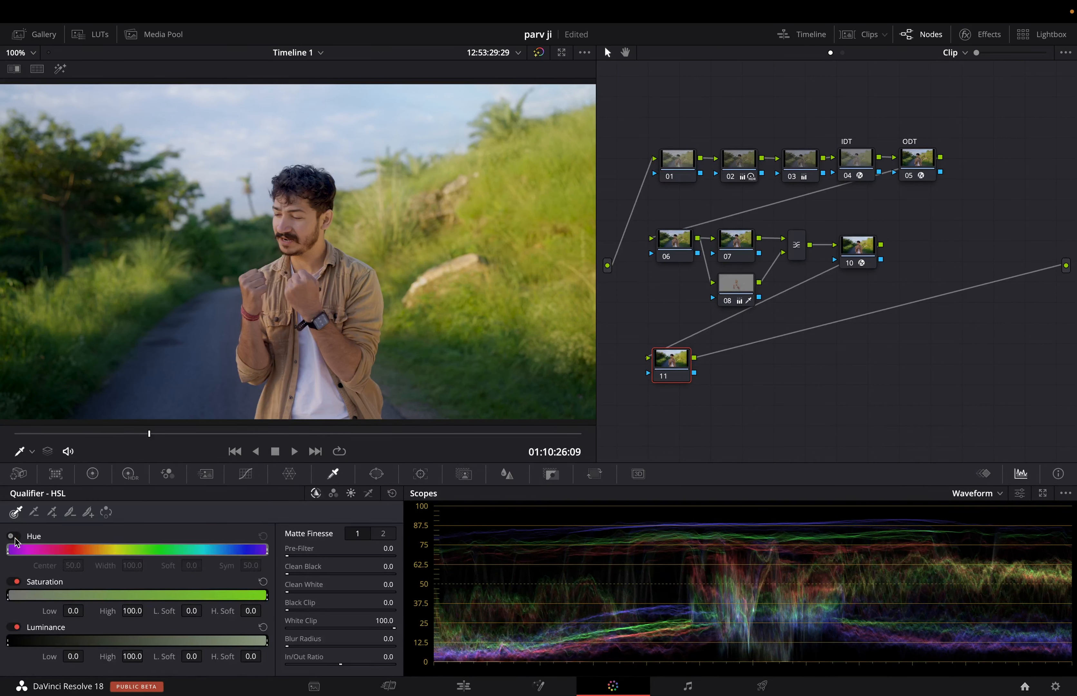
{"action": "left_click", "coordinate": [15, 580]}
{"action": "left_click", "coordinate": [222, 134]}
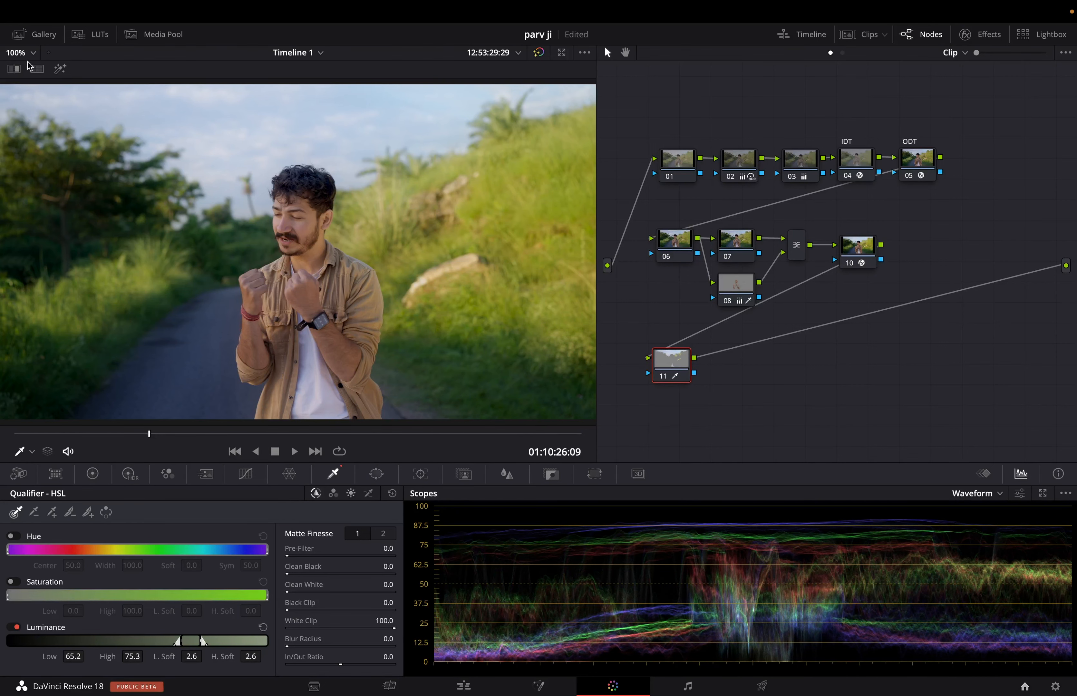
{"action": "left_click", "coordinate": [61, 69]}
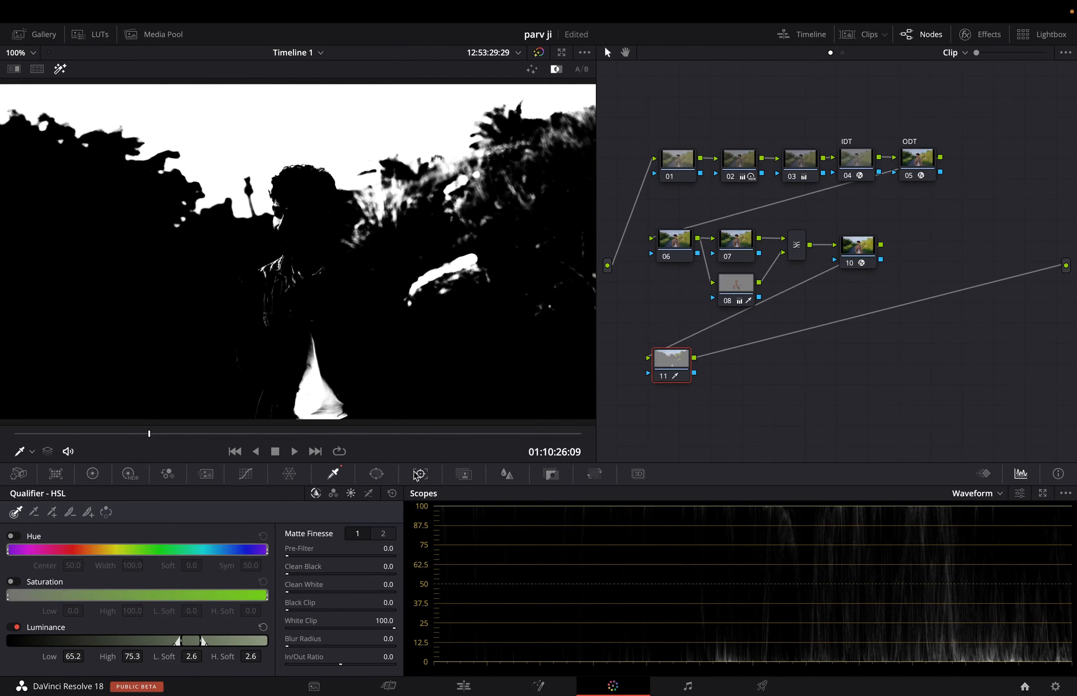
Step: Limit the sky key with a gradient window raised to head height, at pan 50.17 and tilt 51.89
{"action": "left_click", "coordinate": [375, 476]}
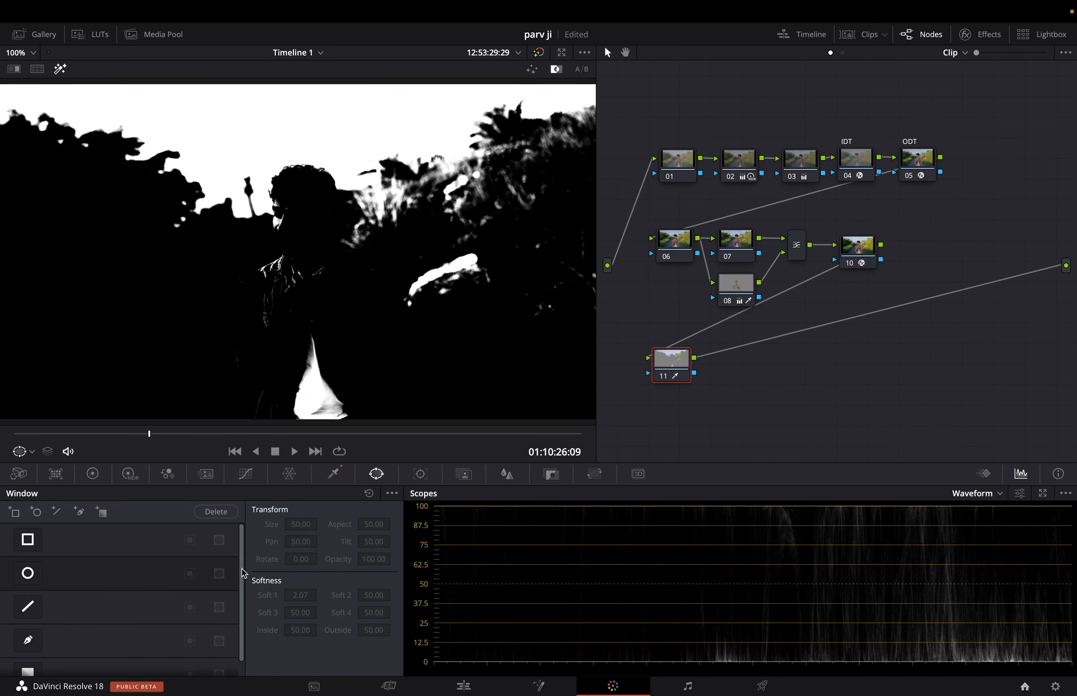
{"action": "scroll", "coordinate": [244, 573], "scroll_direction": "down", "scroll_amount": 1}
{"action": "left_click", "coordinate": [28, 659]}
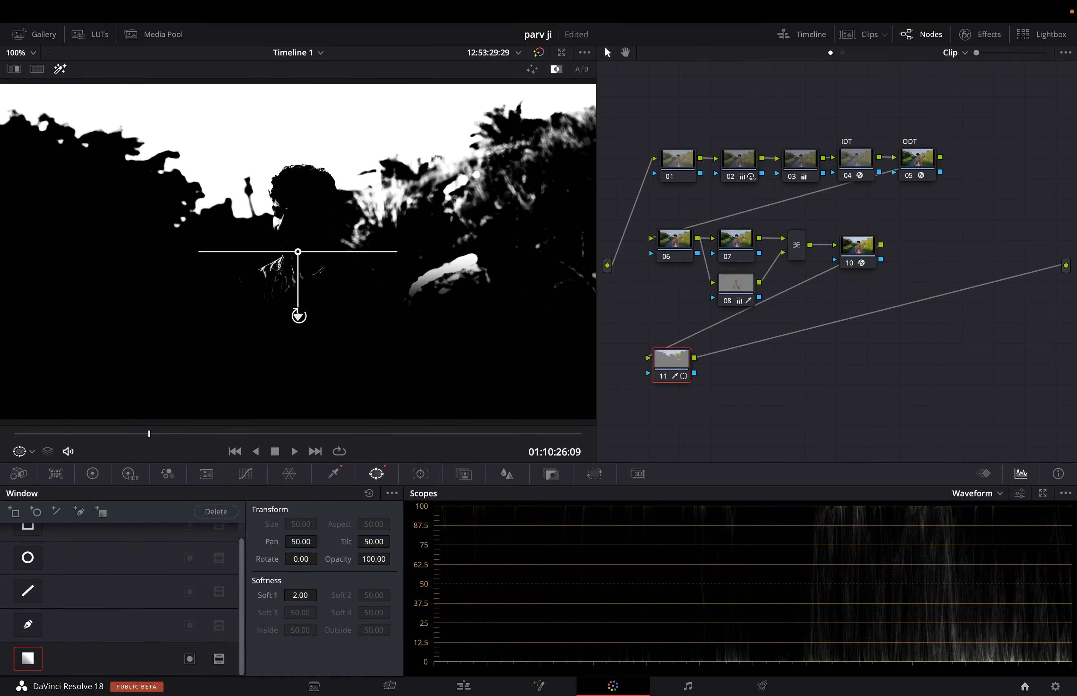
{"action": "left_click_drag", "start_coordinate": [297, 252], "coordinate": [304, 206]}
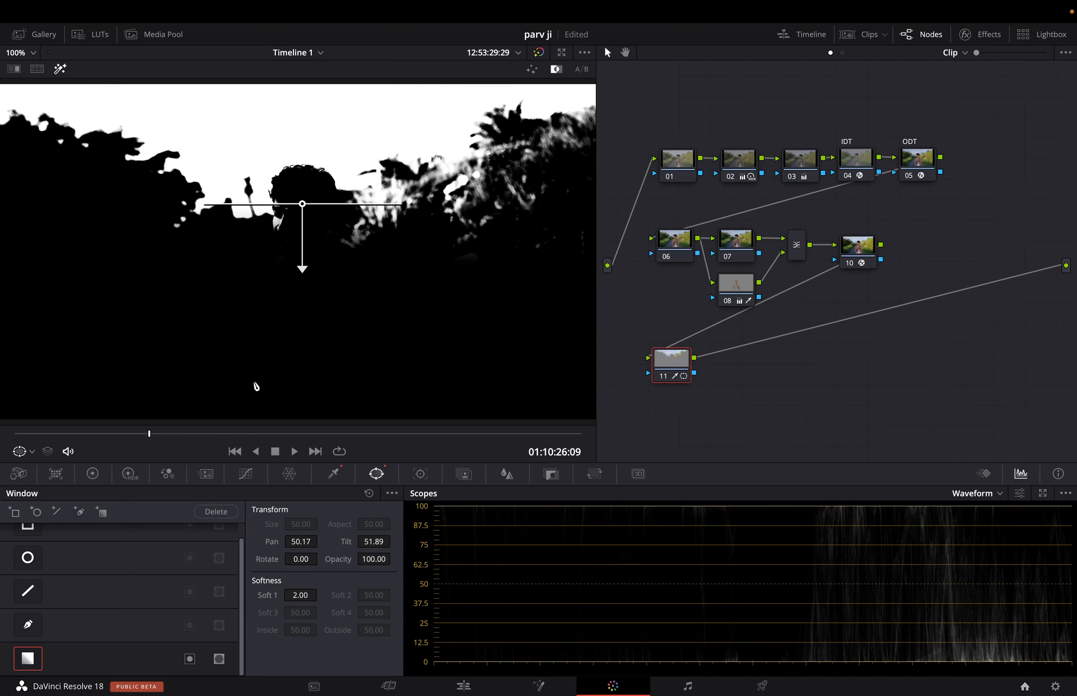
Step: Refine the sky key with luminance 67.3 to 73.0, low softness 0.5 and blur radius 38.8, and turn off the highlight view
{"action": "left_click", "coordinate": [333, 475]}
{"action": "left_click_drag", "start_coordinate": [129, 656], "coordinate": [208, 656]}
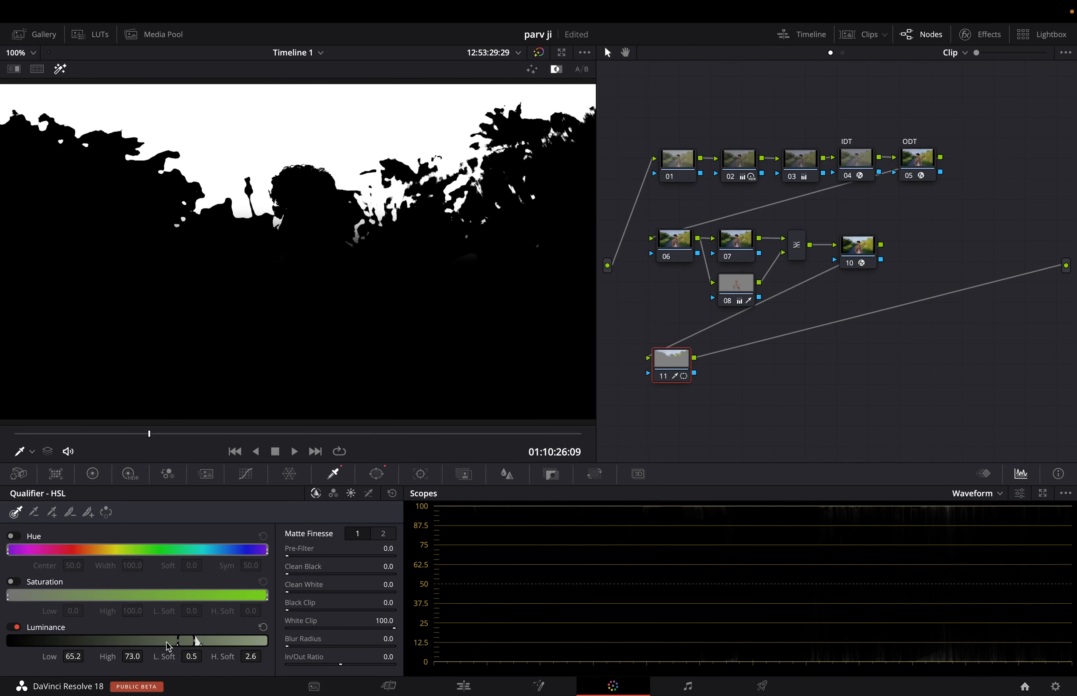
{"action": "left_click_drag", "start_coordinate": [76, 659], "coordinate": [87, 656]}
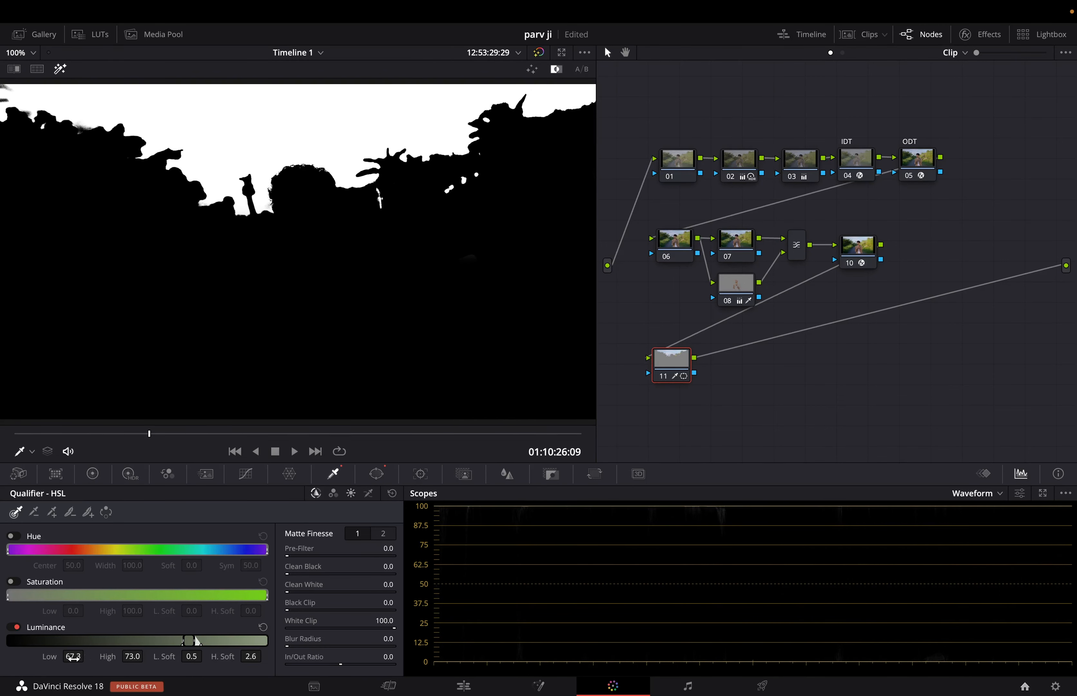
{"action": "left_click_drag", "start_coordinate": [299, 643], "coordinate": [841, 657]}
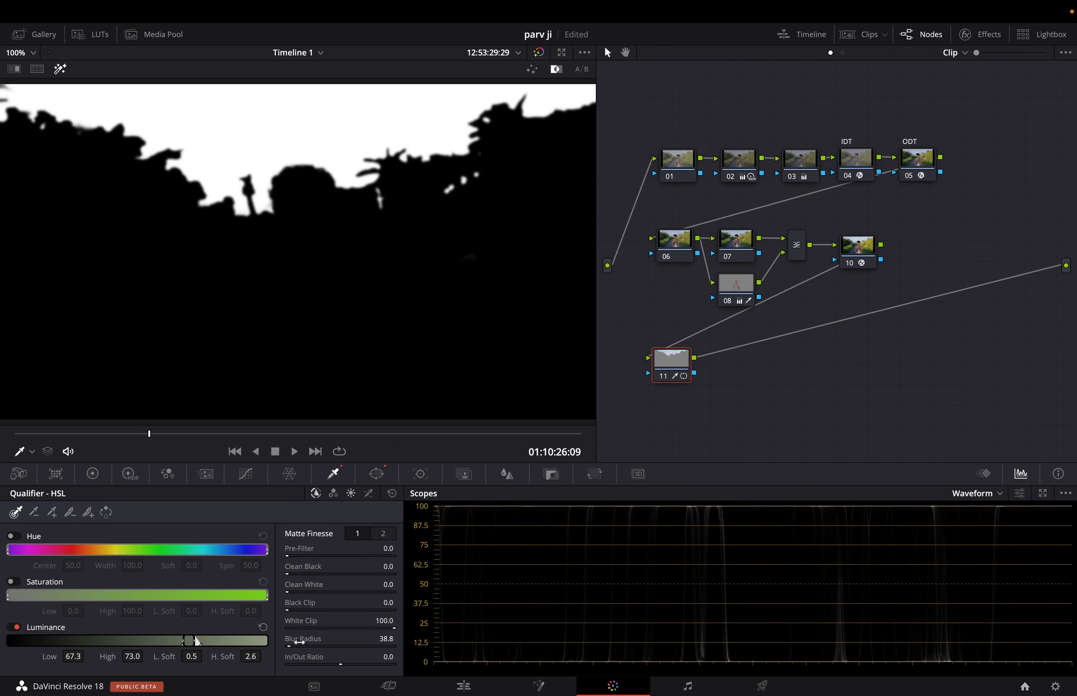
{"action": "left_click", "coordinate": [68, 72]}
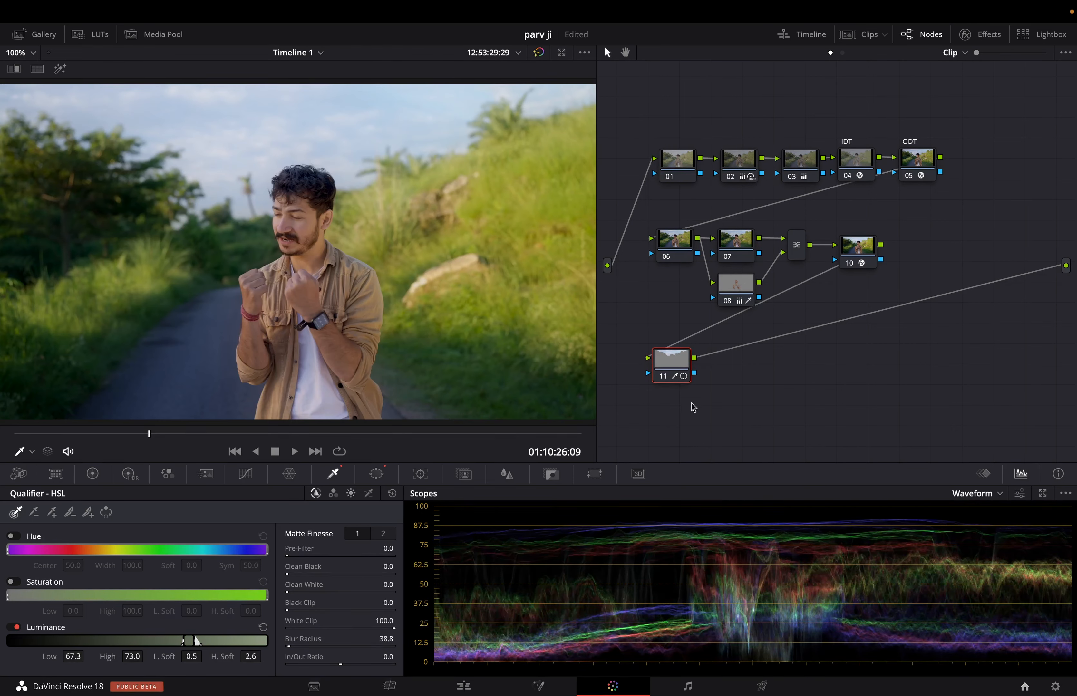
Step: Shift the keyed sky toward cyan with the Color Warper, to hue 0.43 and saturation 0.22
{"action": "left_click", "coordinate": [288, 473]}
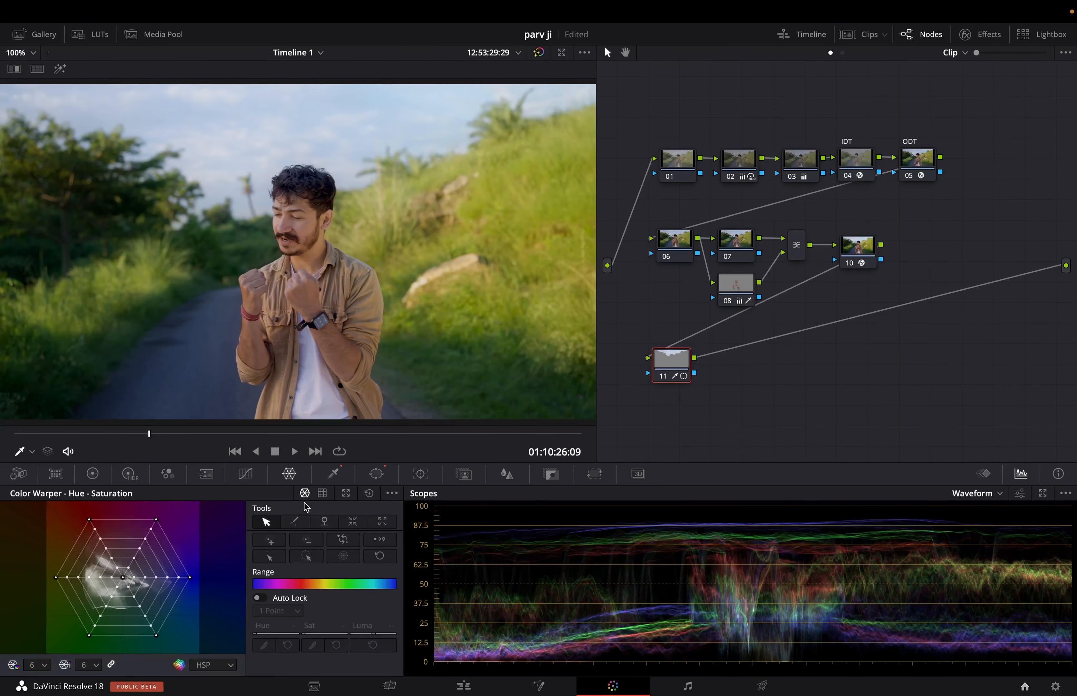
{"action": "left_click", "coordinate": [347, 494]}
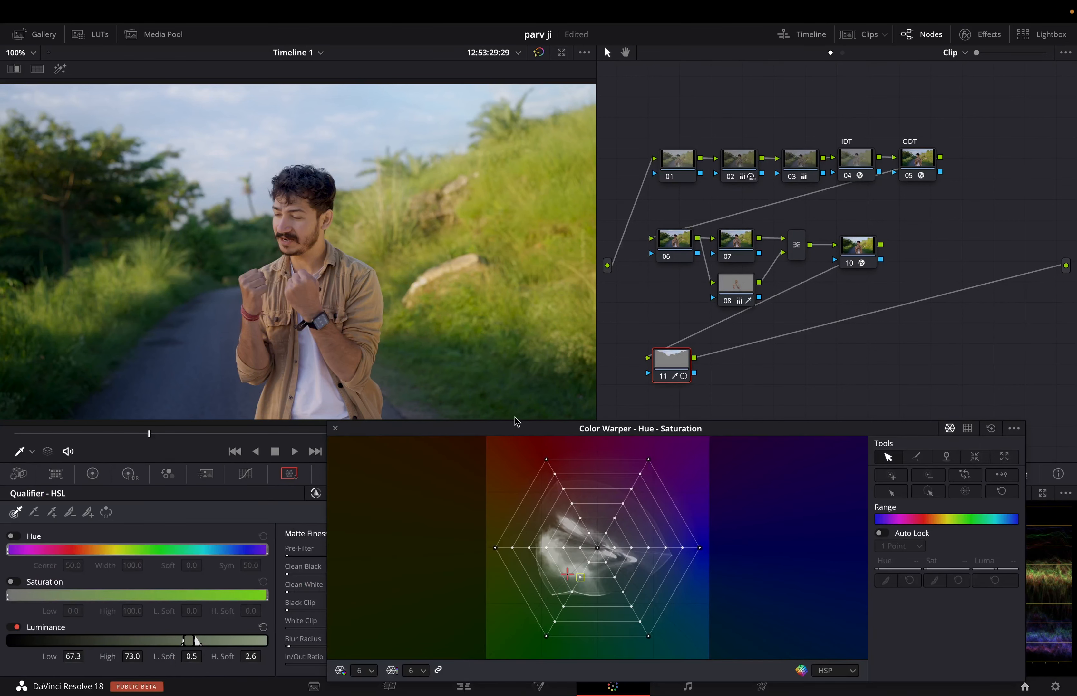
{"action": "left_click", "coordinate": [299, 126]}
{"action": "left_click_drag", "start_coordinate": [299, 128], "coordinate": [295, 133]}
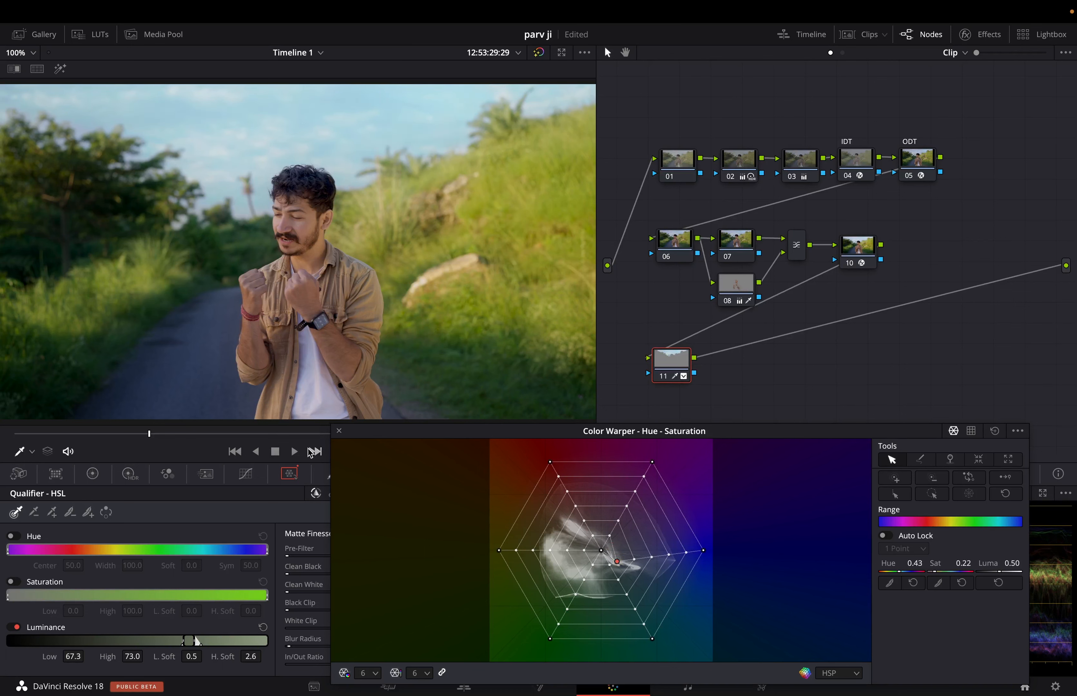
{"action": "left_click", "coordinate": [339, 431]}
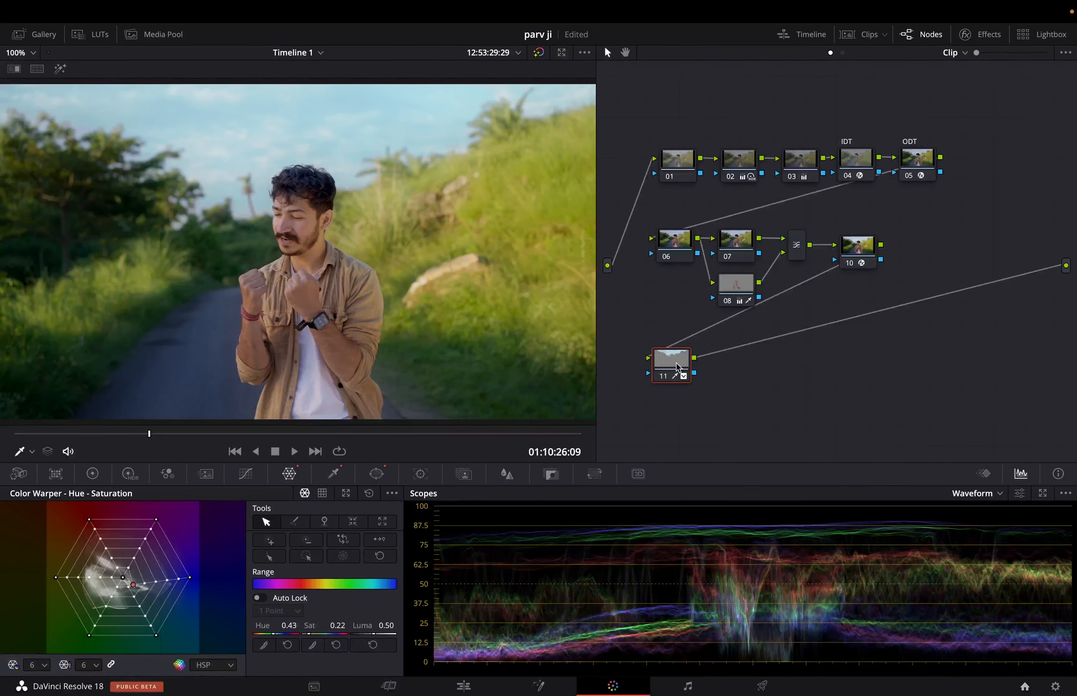
Step: Add a serial node after node 11 with a circular window around the man, at size 55.94, aspect 41.58 and softness 10.38
{"action": "mouse_move", "coordinate": [668, 361]}
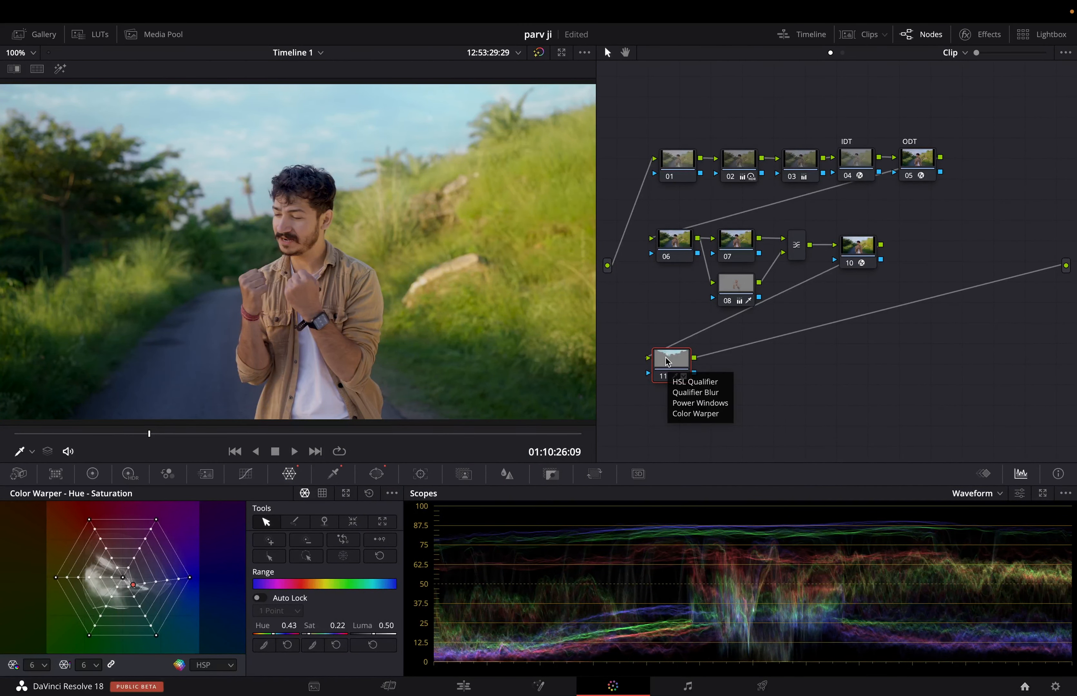
{"action": "key", "text": "alt+s"}
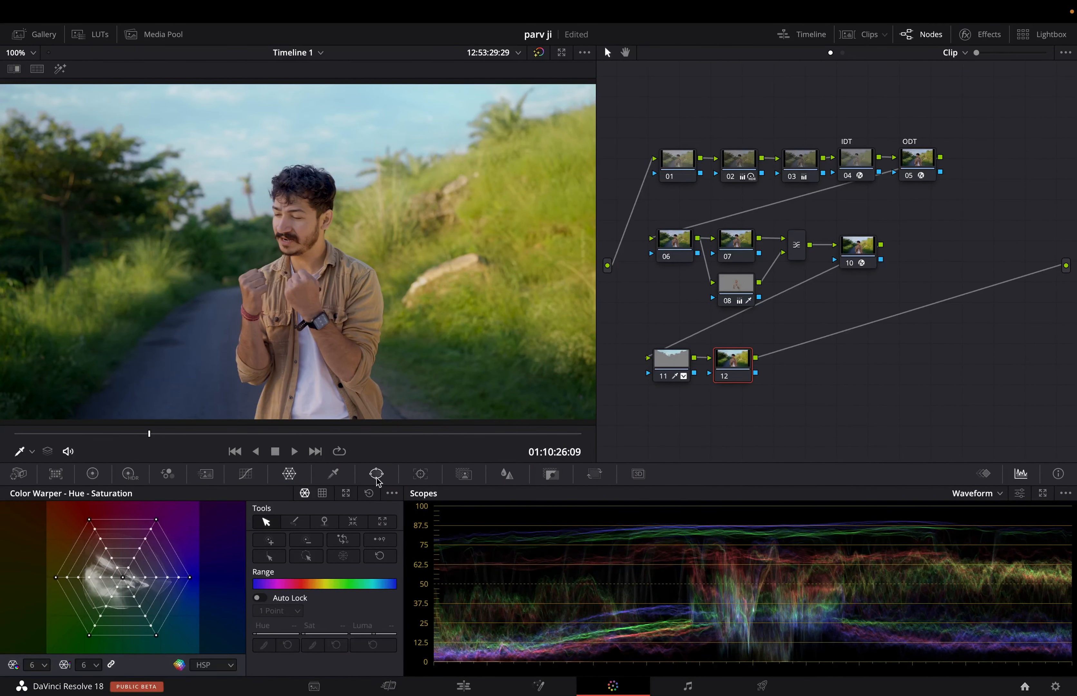
{"action": "left_click", "coordinate": [376, 478]}
{"action": "left_click", "coordinate": [22, 563]}
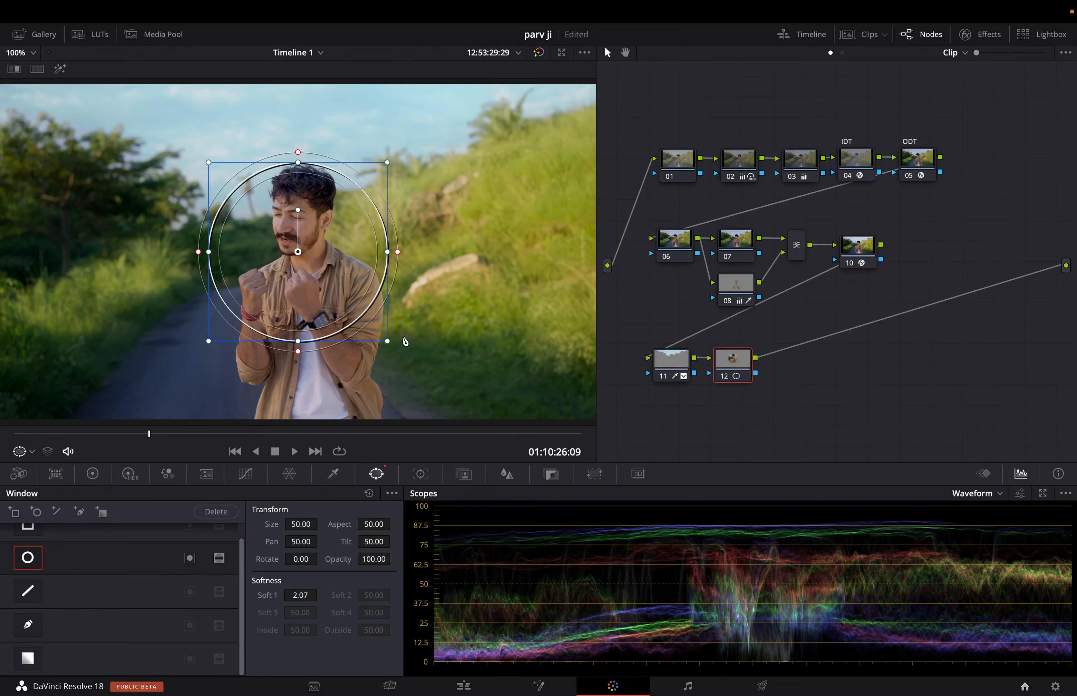
{"action": "left_click_drag", "start_coordinate": [387, 341], "coordinate": [404, 358]}
{"action": "left_click_drag", "start_coordinate": [417, 251], "coordinate": [492, 252]}
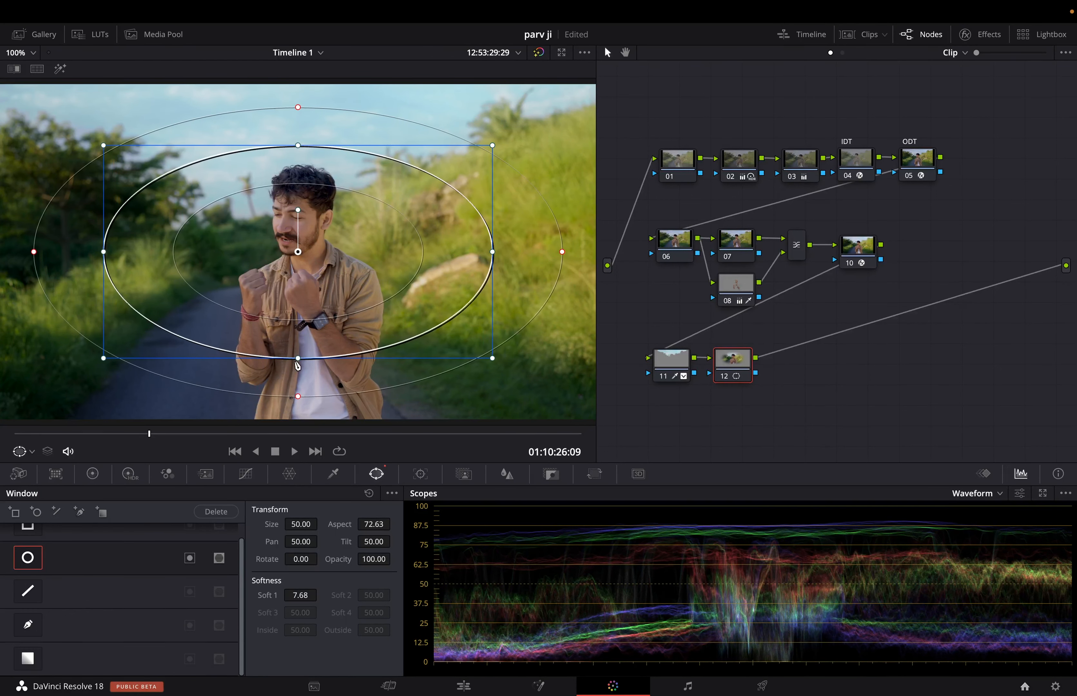
{"action": "left_click_drag", "start_coordinate": [297, 360], "coordinate": [299, 441]}
{"action": "left_click_drag", "start_coordinate": [492, 252], "coordinate": [532, 252]}
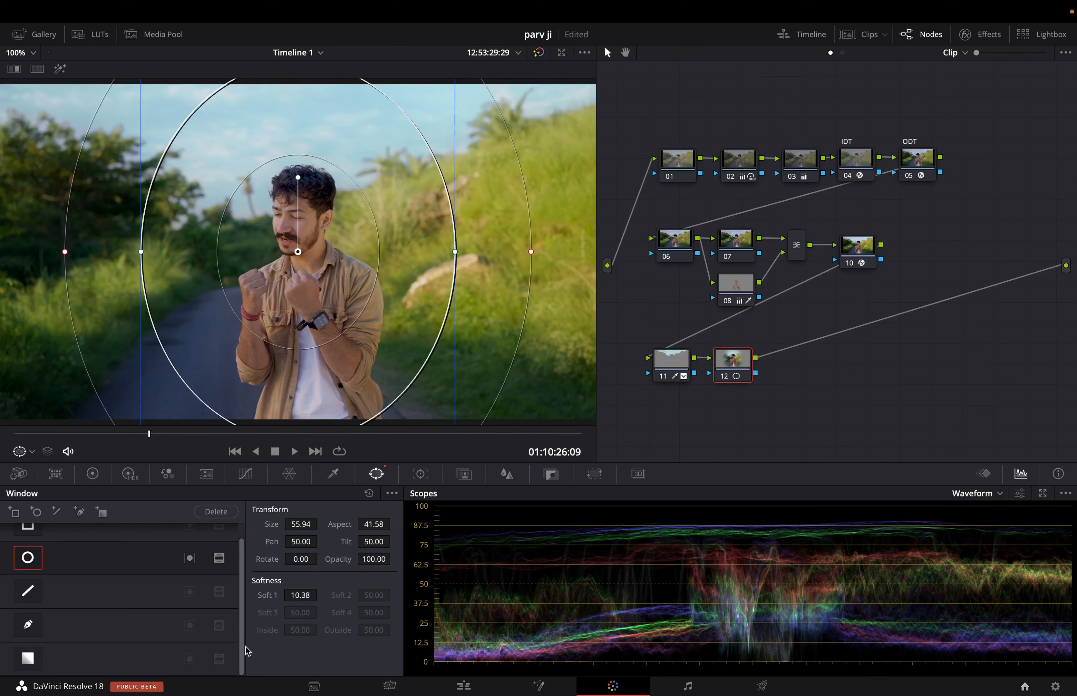
{"action": "left_click_drag", "start_coordinate": [240, 618], "coordinate": [246, 571]}
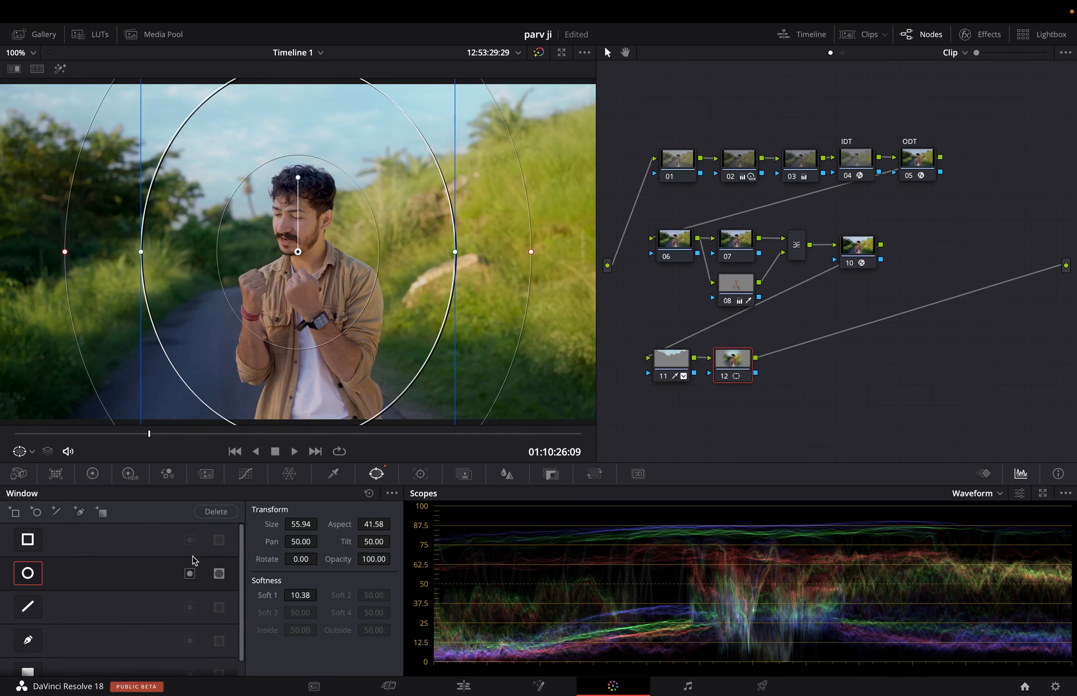
Step: Darken the area around the man on node 12 by lowering the custom curve's white point and inverting the circular window
{"action": "left_click", "coordinate": [246, 474]}
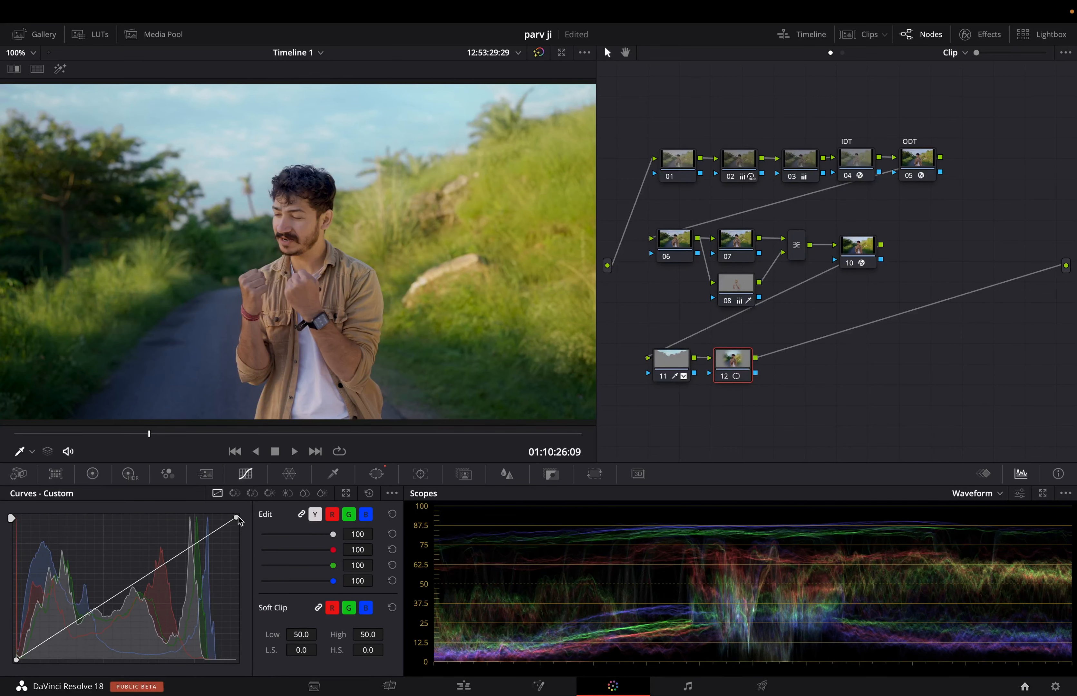
{"action": "left_click_drag", "start_coordinate": [238, 517], "coordinate": [237, 548]}
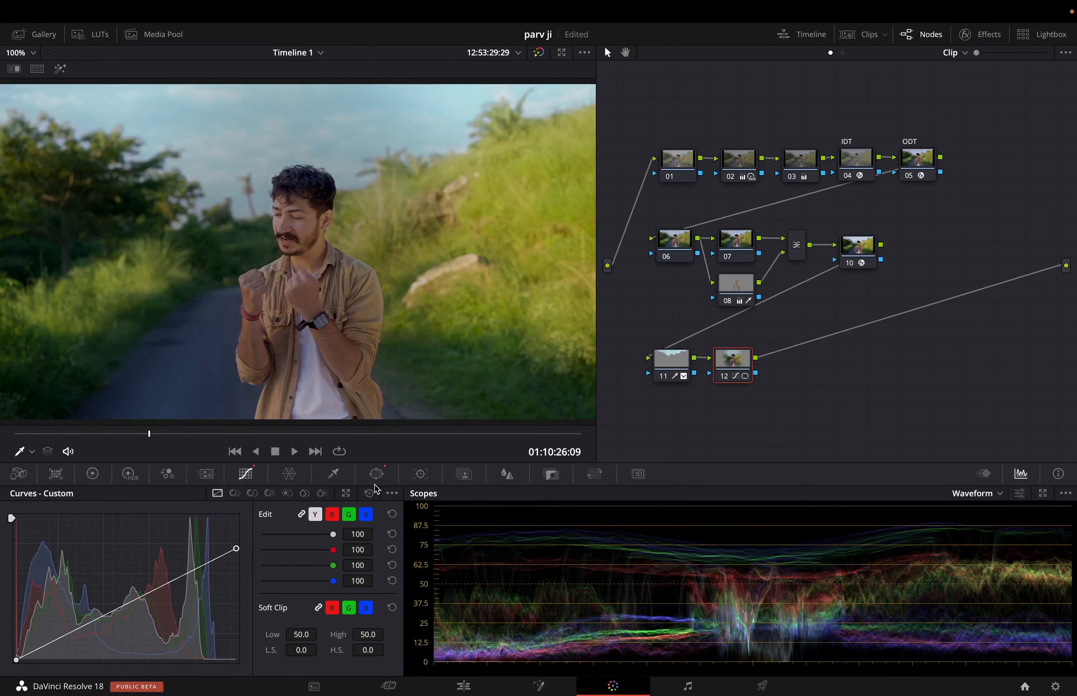
{"action": "left_click", "coordinate": [376, 473]}
{"action": "left_click", "coordinate": [189, 573]}
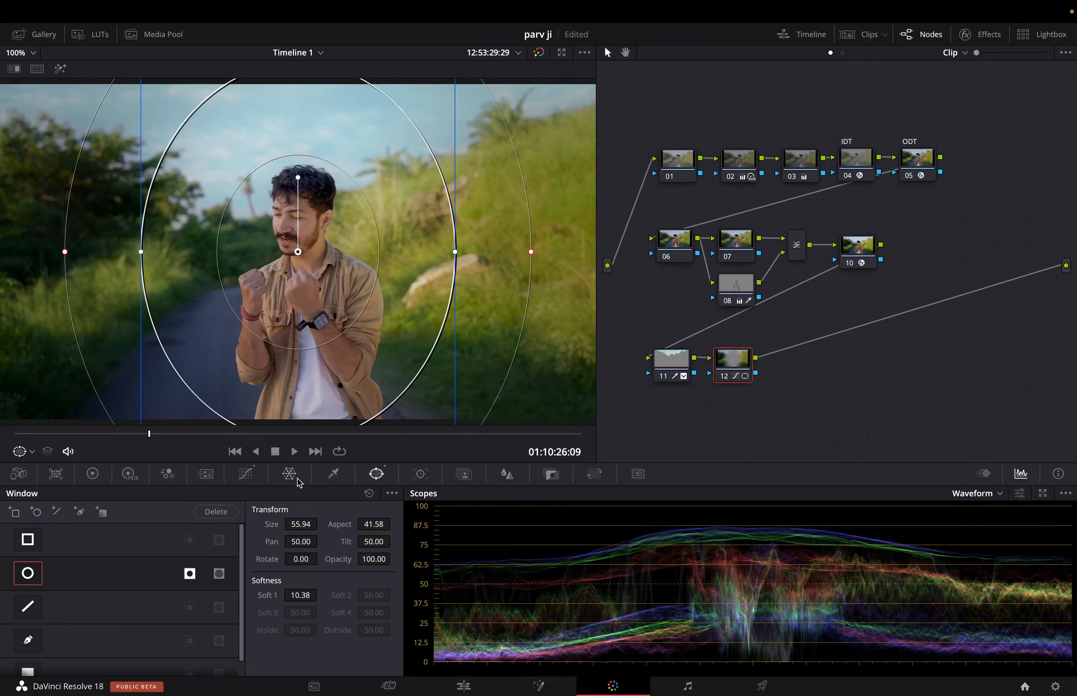
{"action": "left_click", "coordinate": [245, 473]}
{"action": "mouse_move", "coordinate": [238, 548]}
{"action": "left_mouse_down"}
{"action": "mouse_move", "coordinate": [241, 570]}
{"action": "mouse_move", "coordinate": [243, 537]}
{"action": "left_mouse_up"}
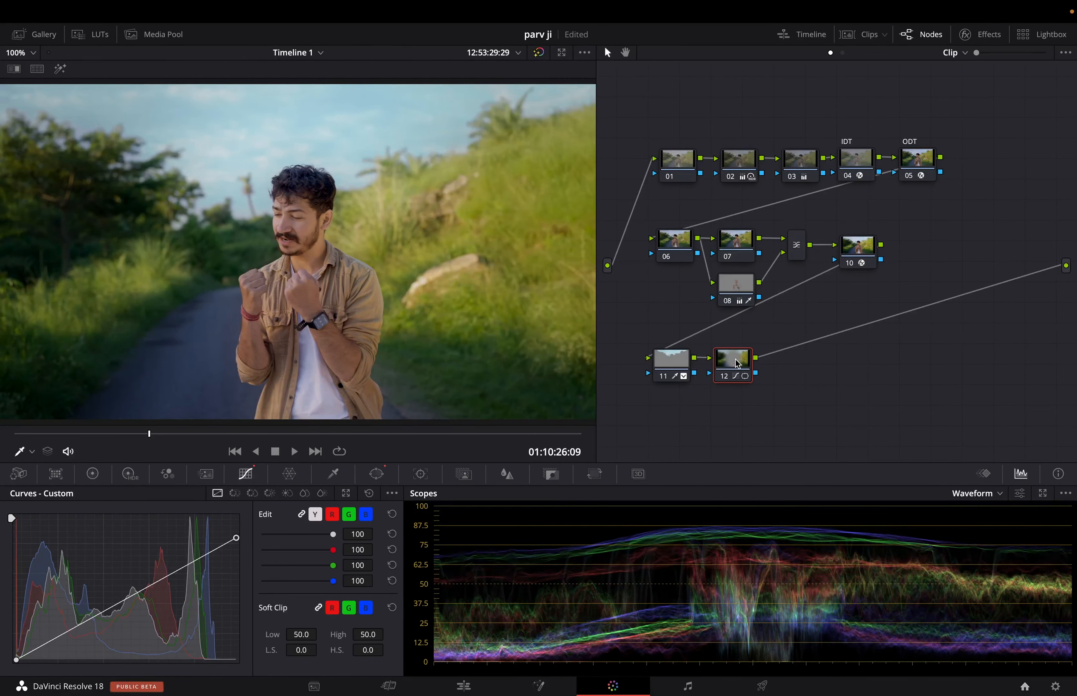
Step: Add an outside node after node 12 and slightly raise the midtones of its custom curve to brighten the man
{"action": "key", "text": "alt+s"}
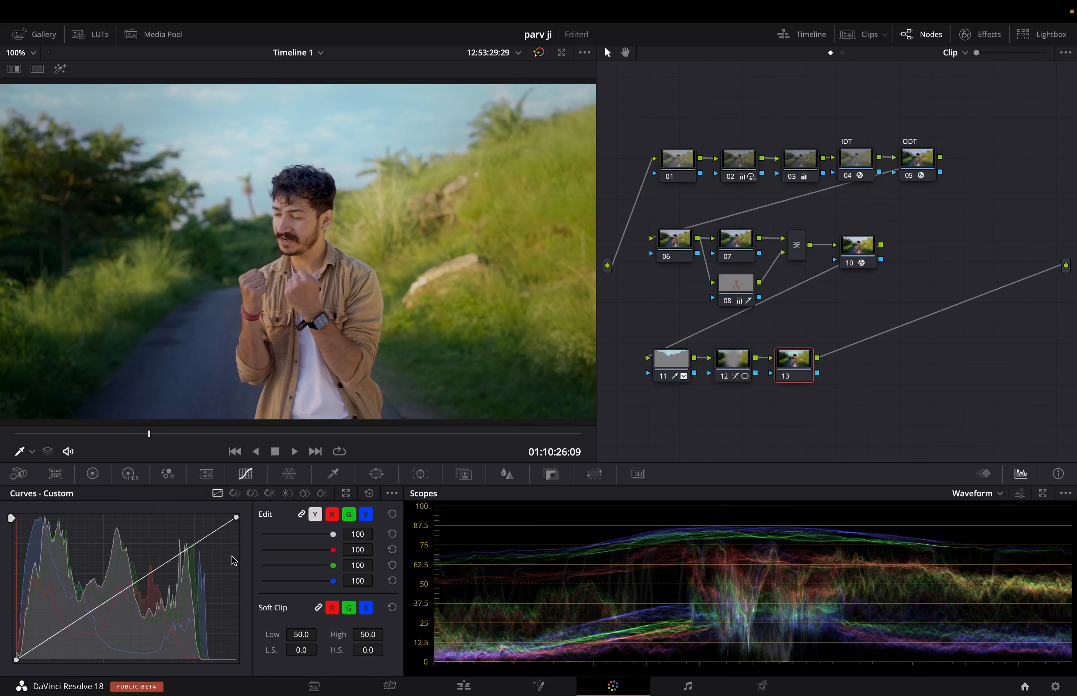
{"action": "key", "text": "ctrl+z"}
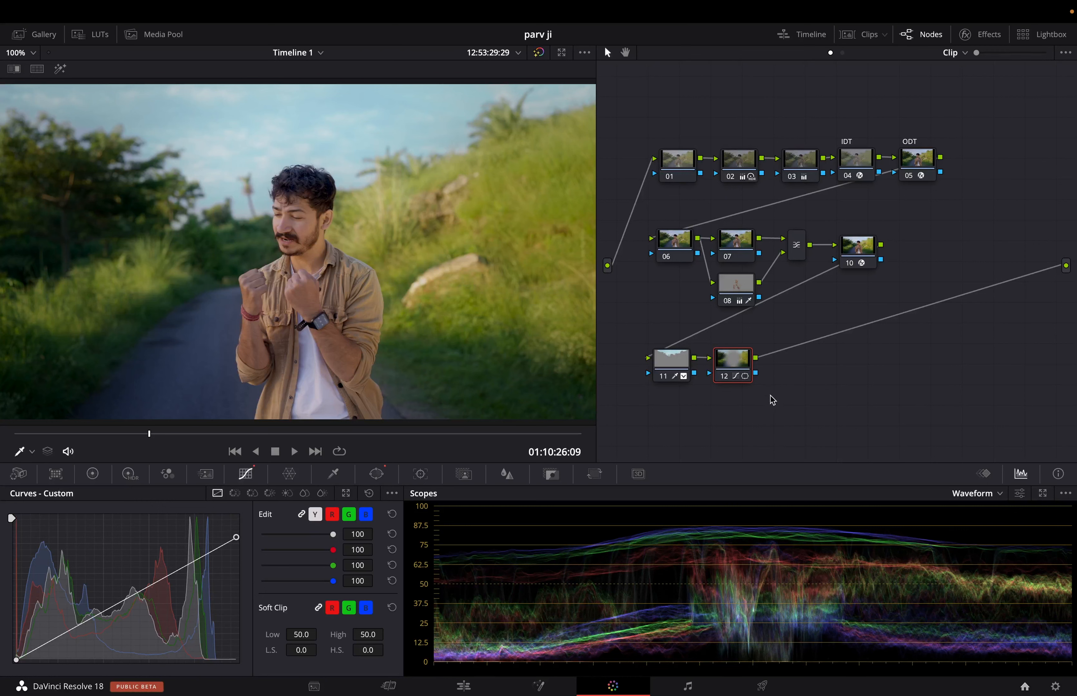
{"action": "key", "text": "alt+s"}
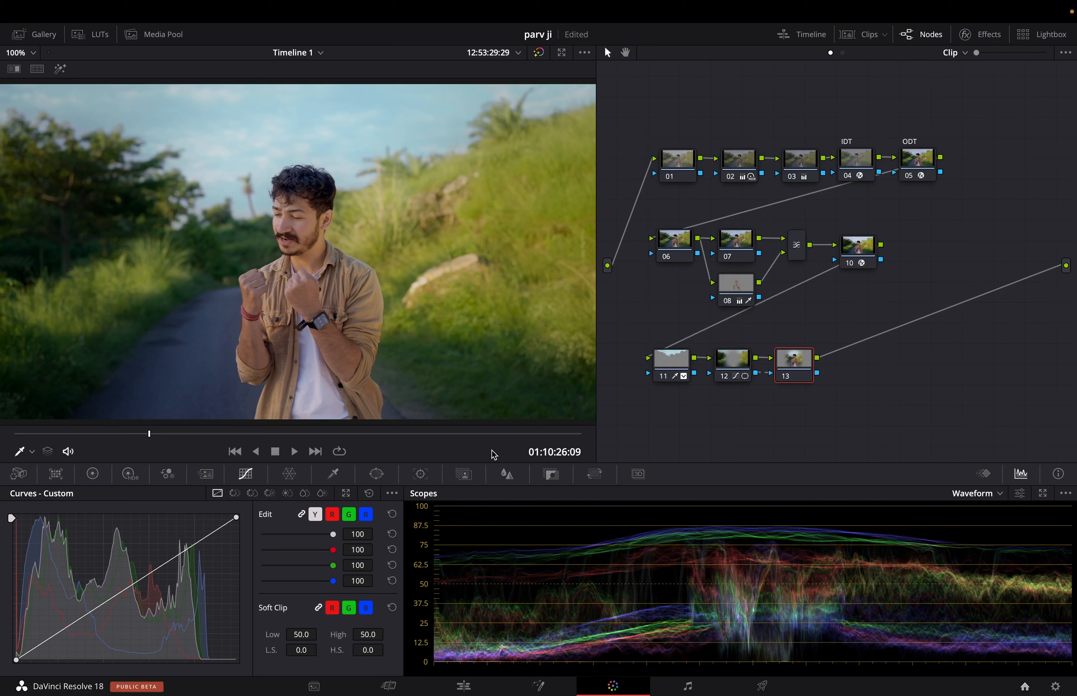
{"action": "left_click_drag", "start_coordinate": [134, 583], "coordinate": [136, 579]}
Step: Add a serial node after node 13 and set blue in the RGB Mixer's blue output to 0.94, keeping green output at 1.00
{"action": "key", "text": "alt+s"}
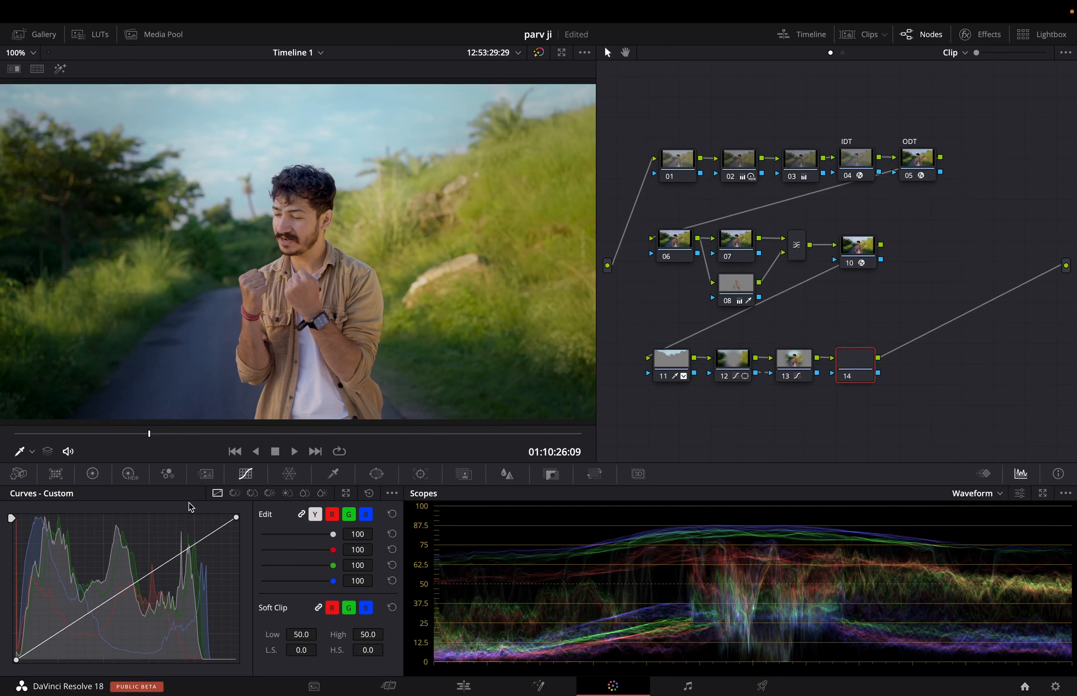
{"action": "left_click", "coordinate": [167, 473]}
{"action": "left_click_drag", "start_coordinate": [50, 575], "coordinate": [48, 572]}
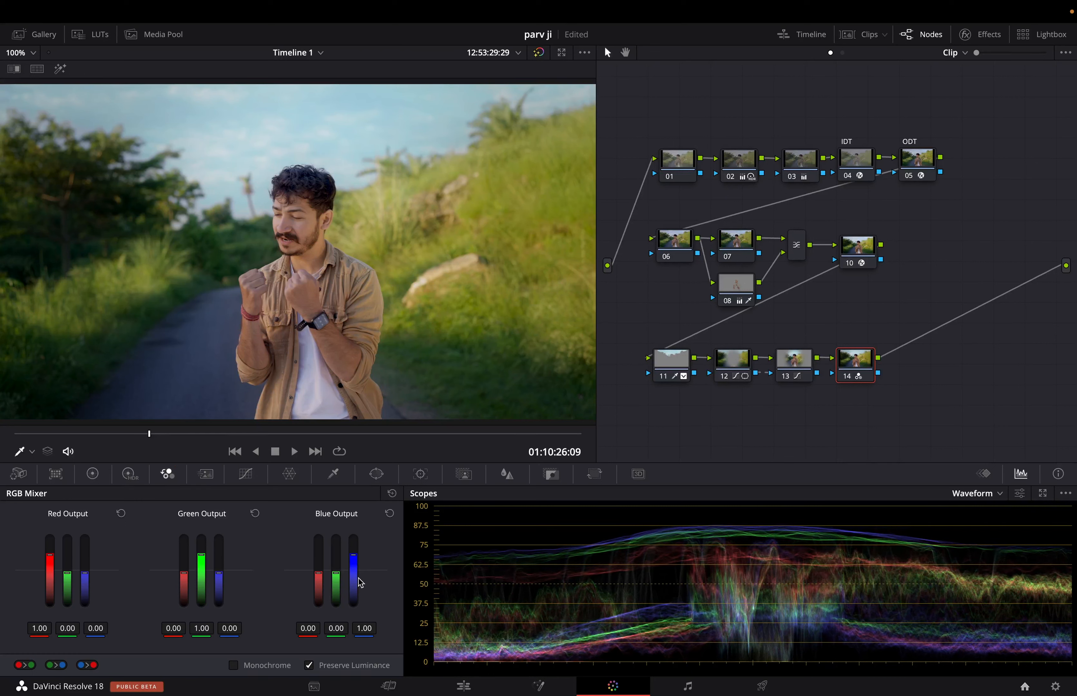
{"action": "left_click_drag", "start_coordinate": [354, 574], "coordinate": [356, 578]}
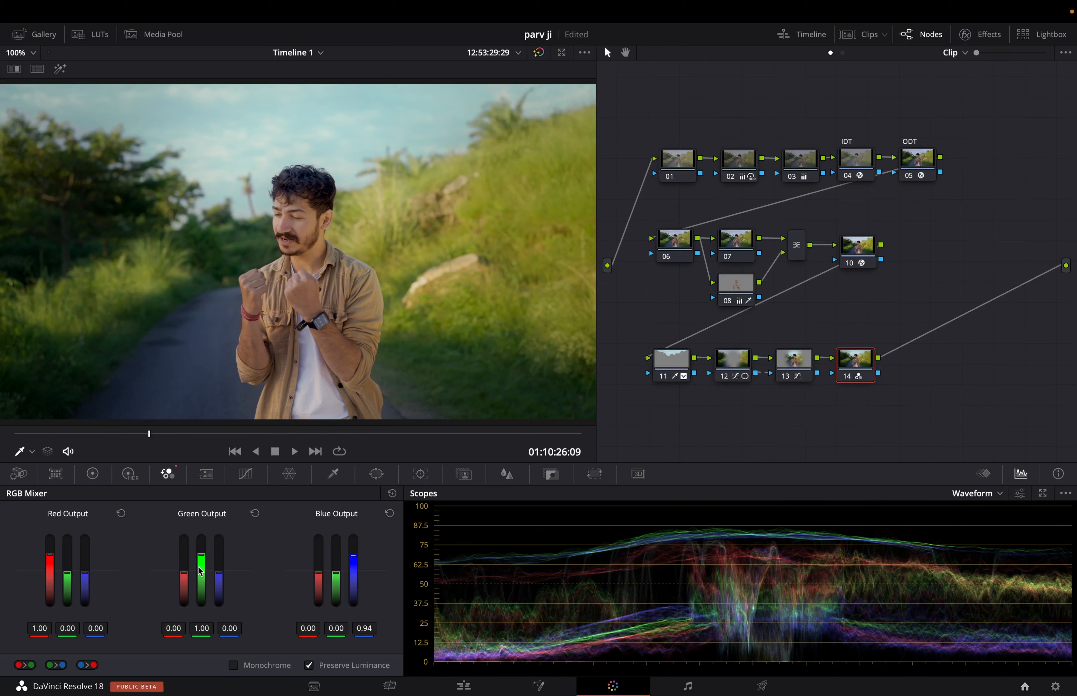
{"action": "left_click_drag", "start_coordinate": [200, 572], "coordinate": [201, 570]}
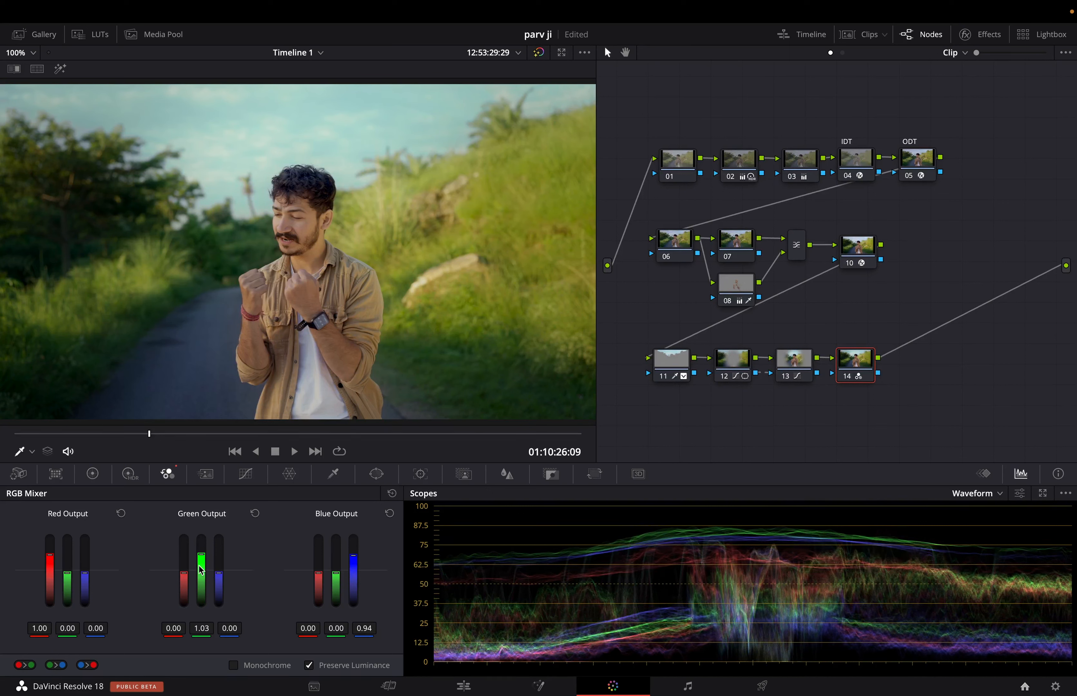
{"action": "scroll", "coordinate": [198, 566], "scroll_direction": "down", "scroll_amount": 2}
{"action": "scroll", "coordinate": [199, 565], "scroll_direction": "up", "scroll_amount": 1}
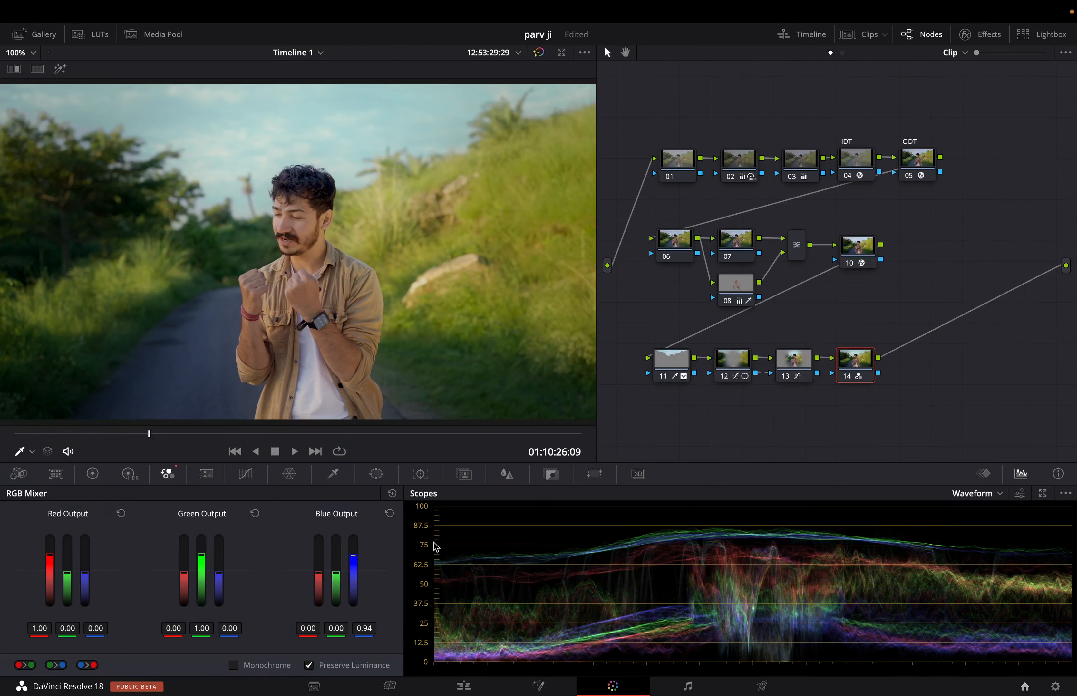
Step: Review the graded clip full screen, comparing it with all grades bypassed and playing through different parts
{"action": "key", "text": "super+f"}
{"action": "key", "text": "shift+d"}
{"action": "key", "text": "shift+d"}
{"action": "key", "text": "shift+d"}
{"action": "key", "text": "shift+d"}
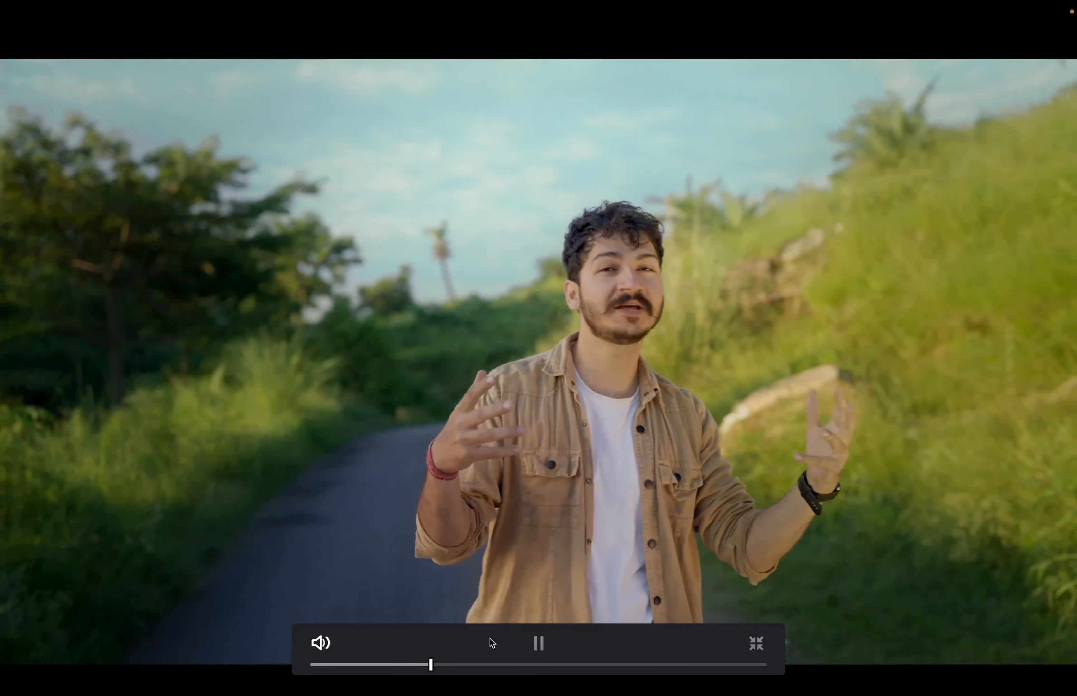
{"action": "key", "text": "space"}
{"action": "left_click", "coordinate": [385, 664]}
{"action": "key", "text": "space"}
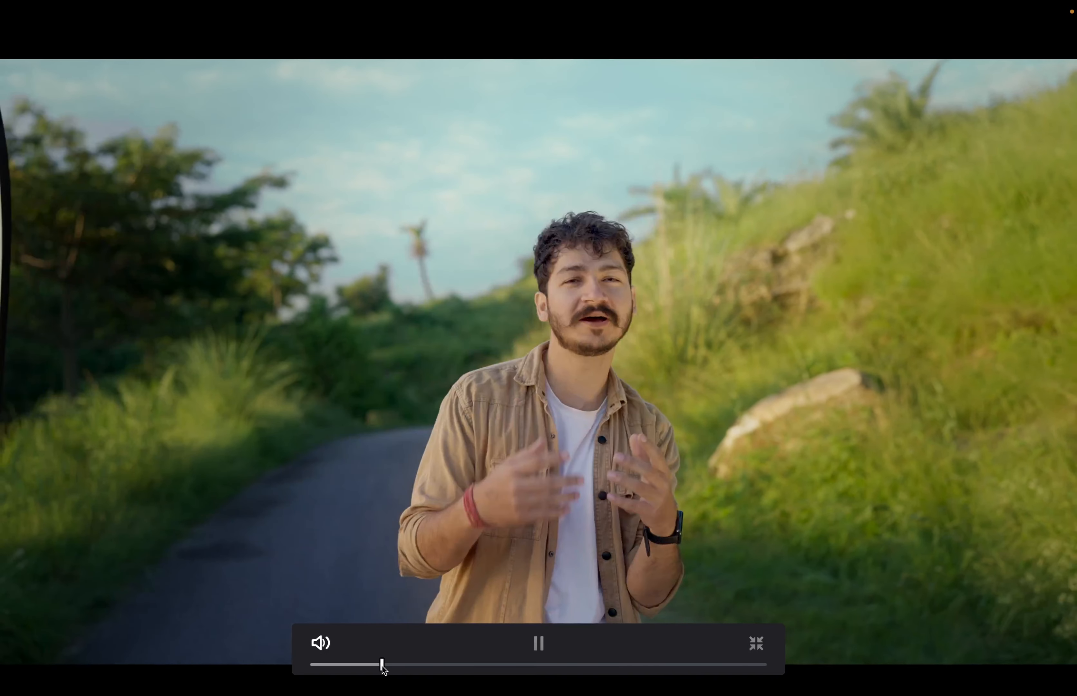
{"action": "left_click_drag", "start_coordinate": [384, 665], "coordinate": [411, 665]}
{"action": "key", "text": "space"}
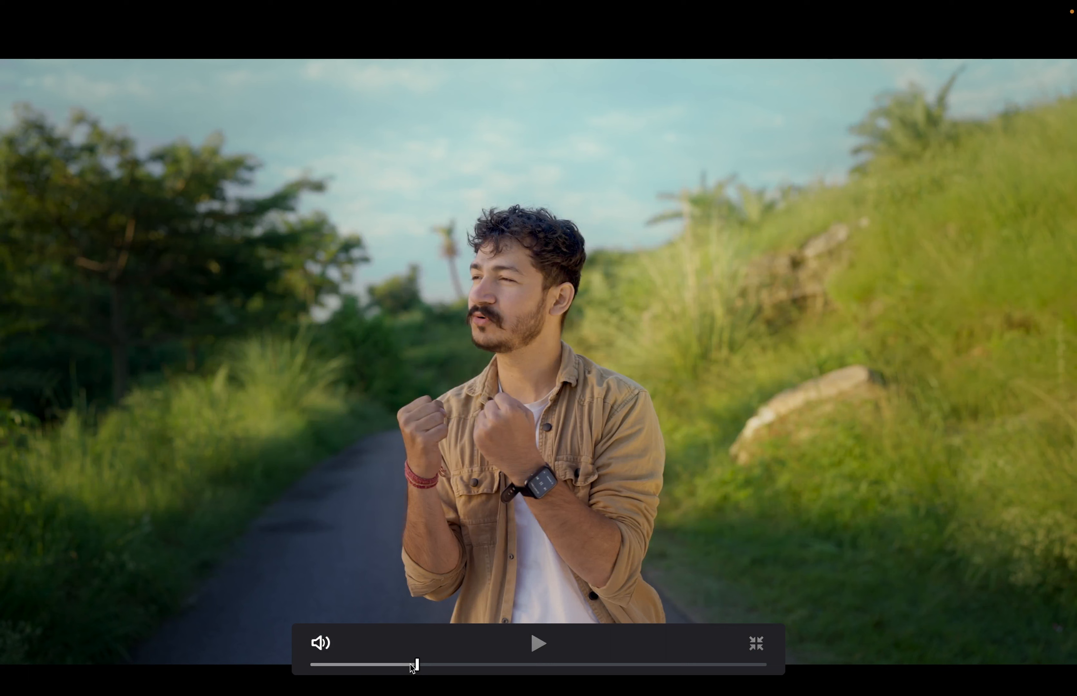
{"action": "key", "text": "Escape"}
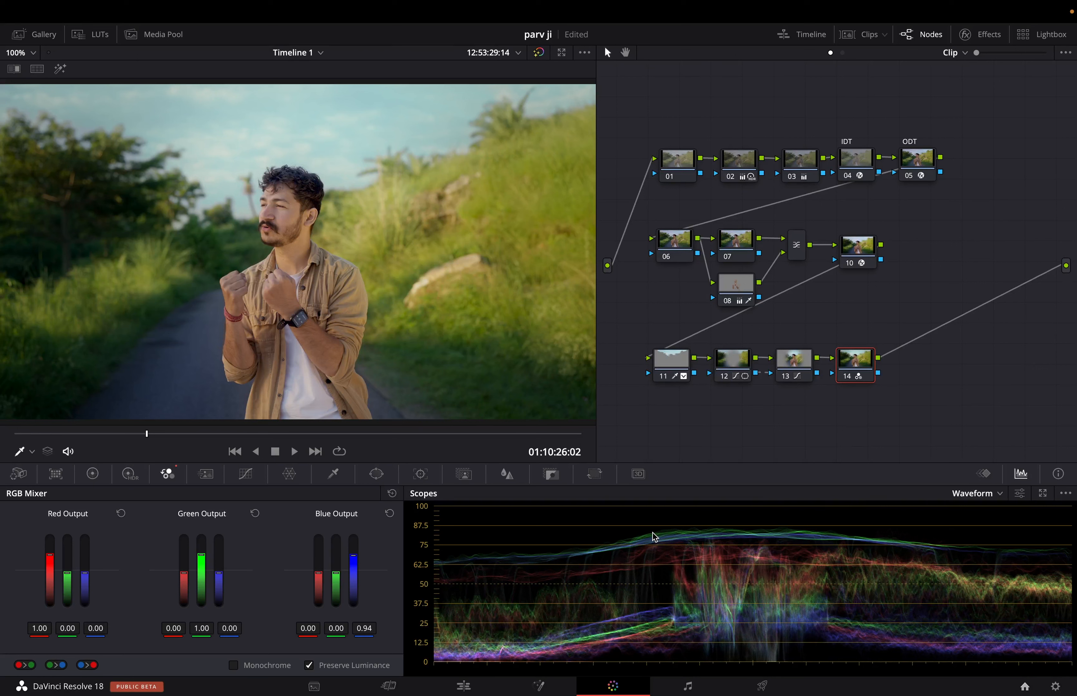
{"action": "key", "text": "XF86MonBrightnessUp"}
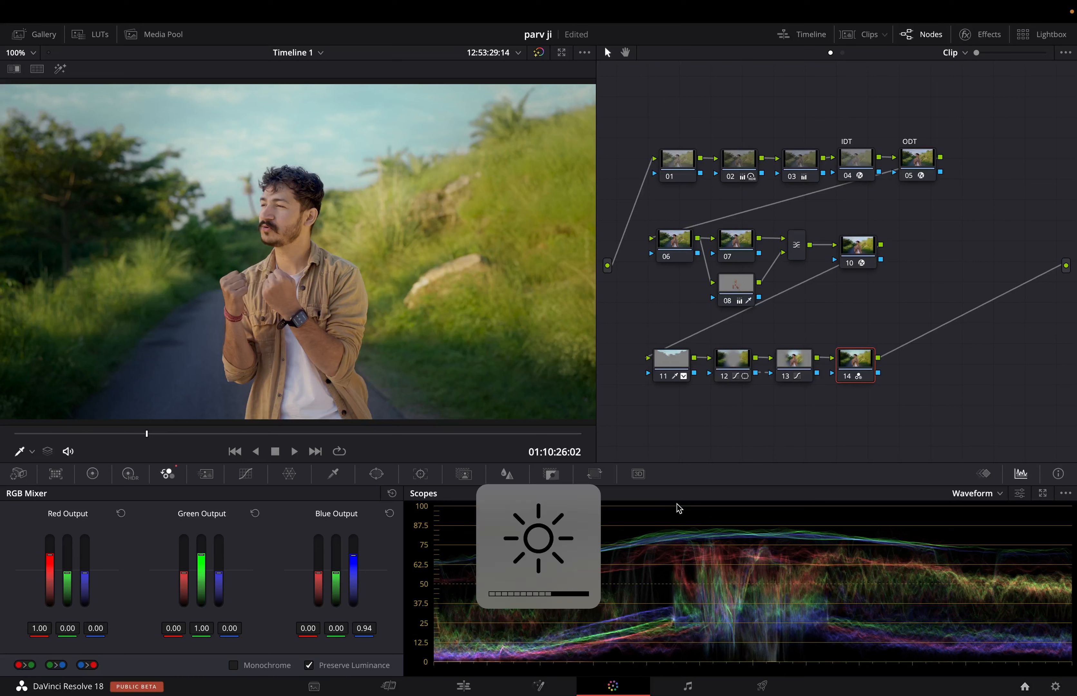